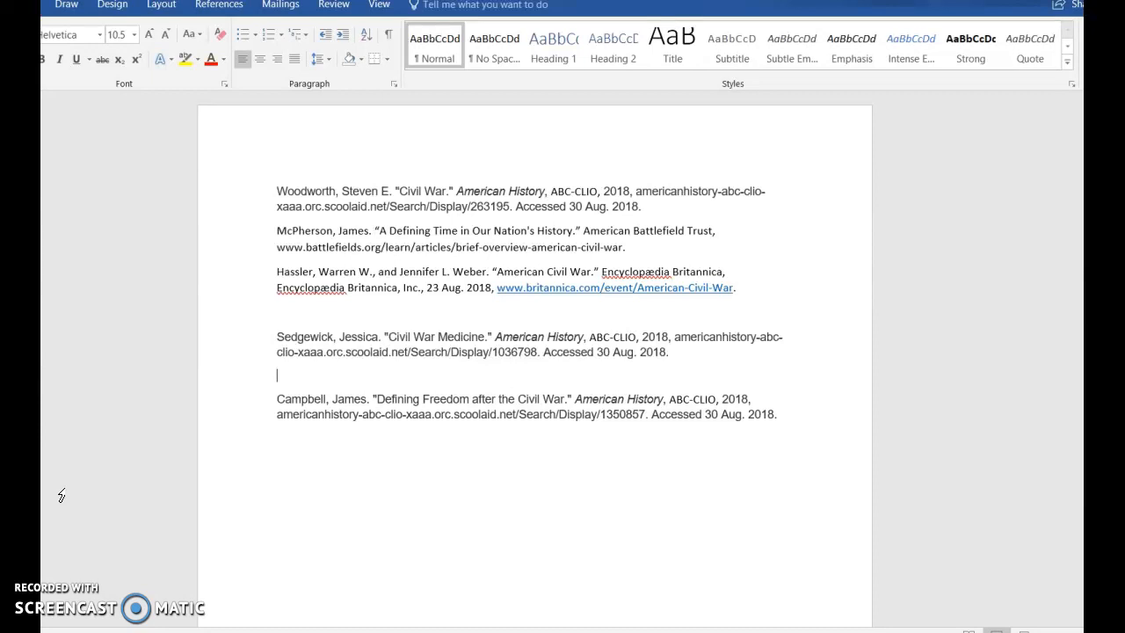
Remove the blank lines before and after the "Civil War Medicine" citation
key("BackSpace")
left_click(333, 319)
key("BackSpace")
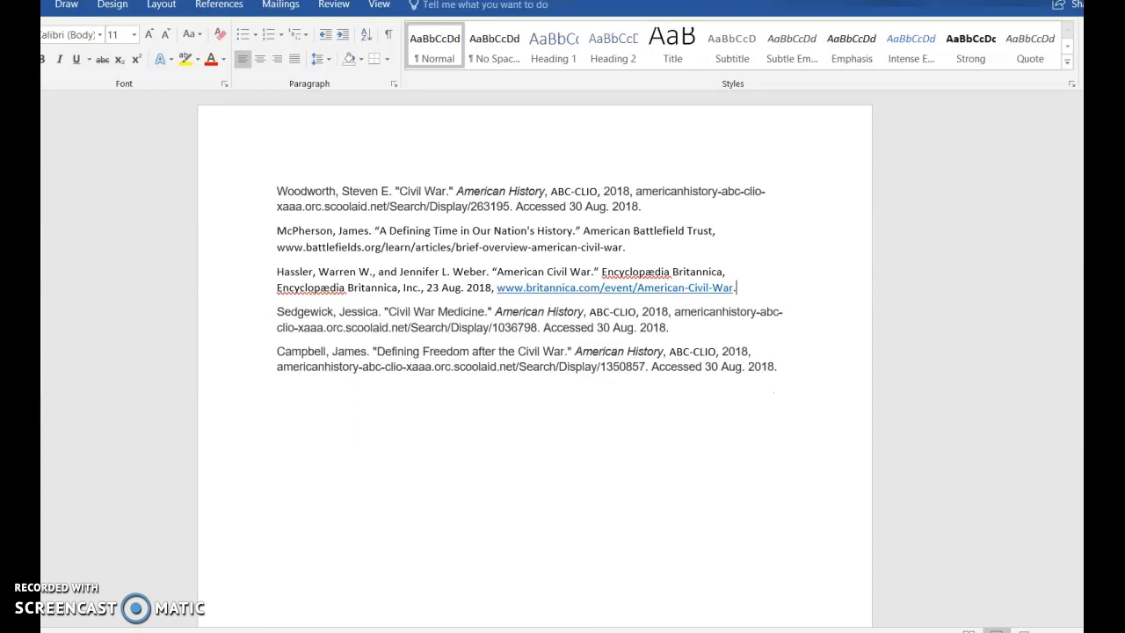
Format all five citations in Times New Roman at 12 pt
left_click_drag(277, 186, 795, 378)
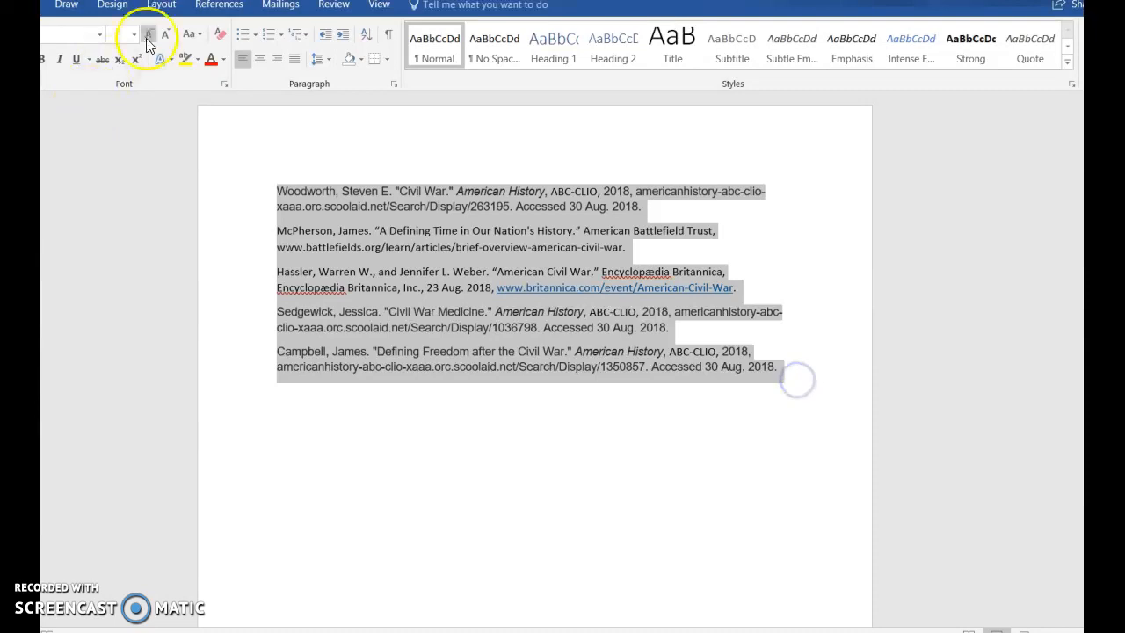
left_click(99, 34)
left_click(97, 130)
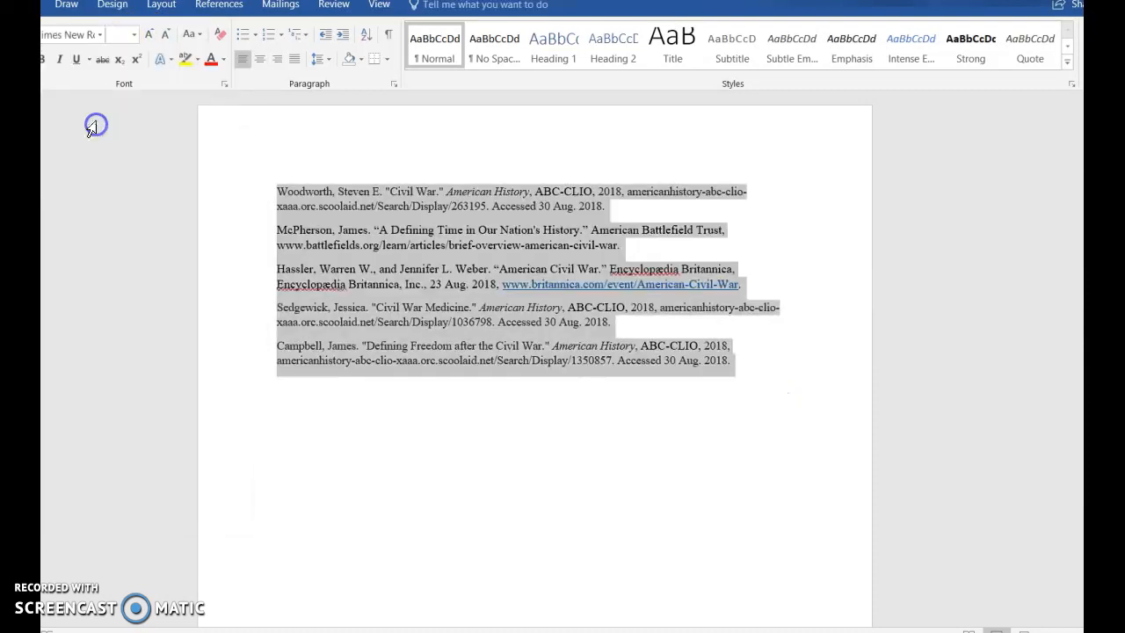
left_click(133, 34)
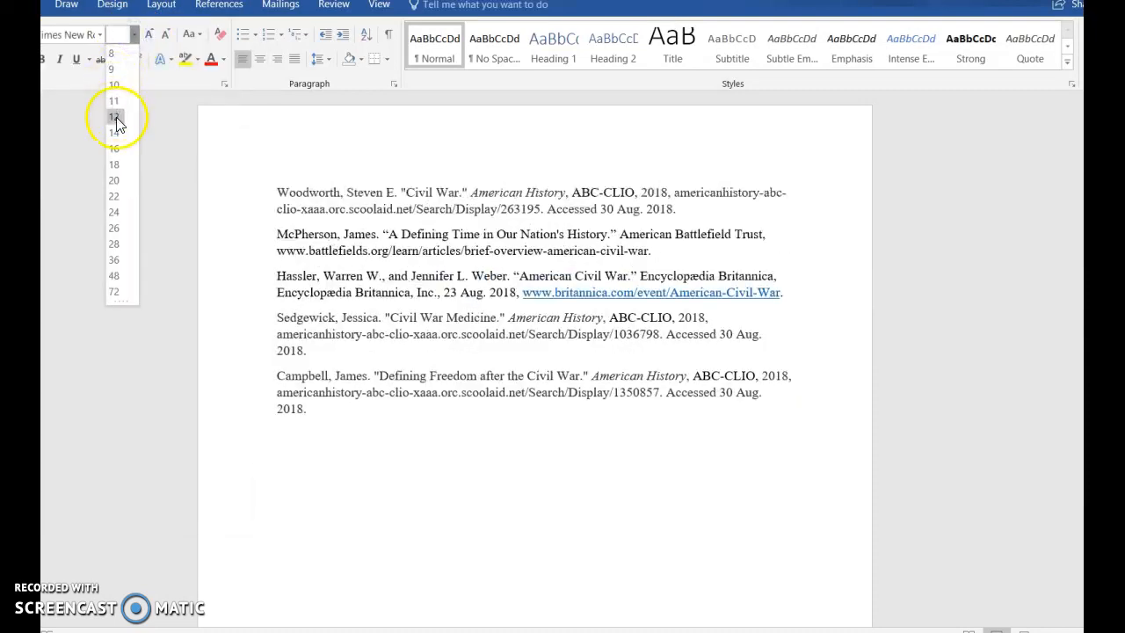
left_click(115, 117)
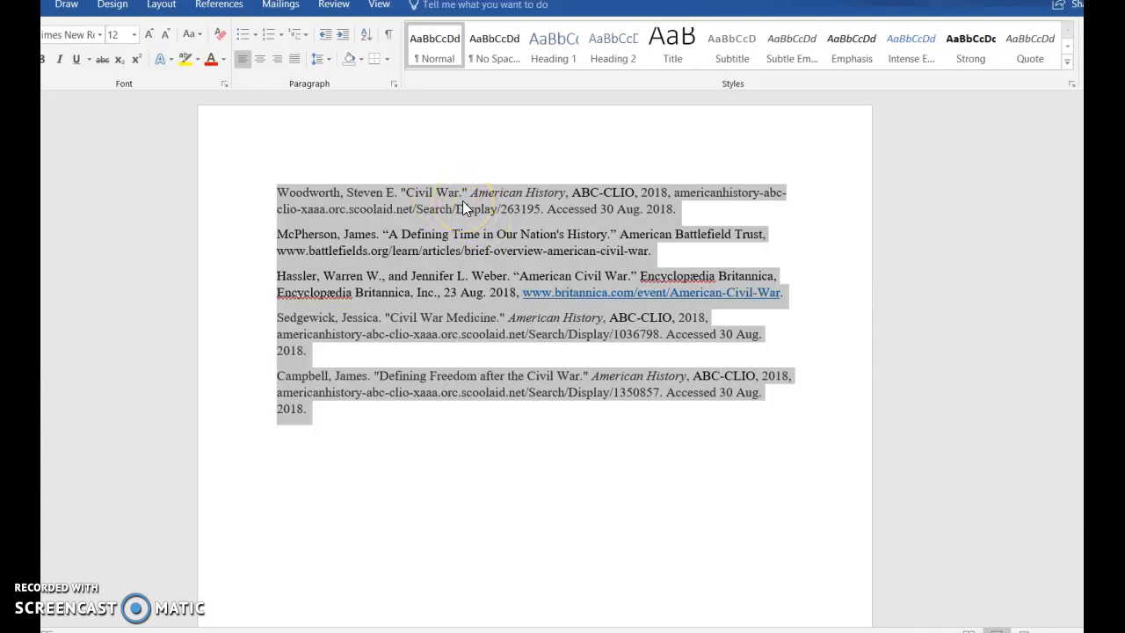
Remove the hyperlink from the britannica.com address in the third citation
left_click(449, 234)
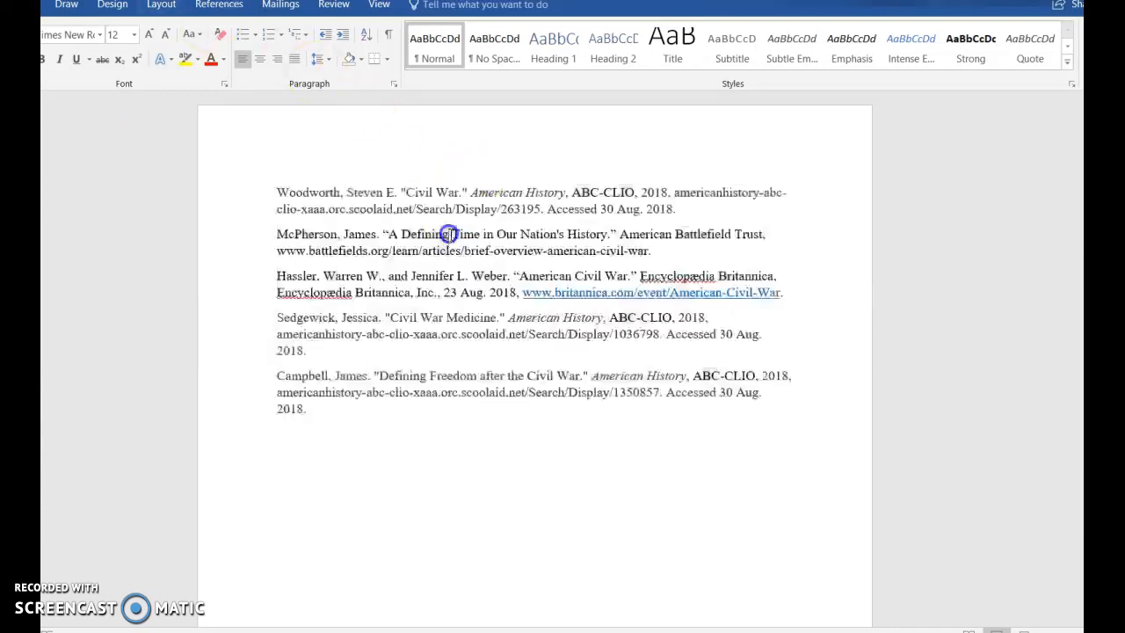
left_click(545, 293)
right_click(587, 296)
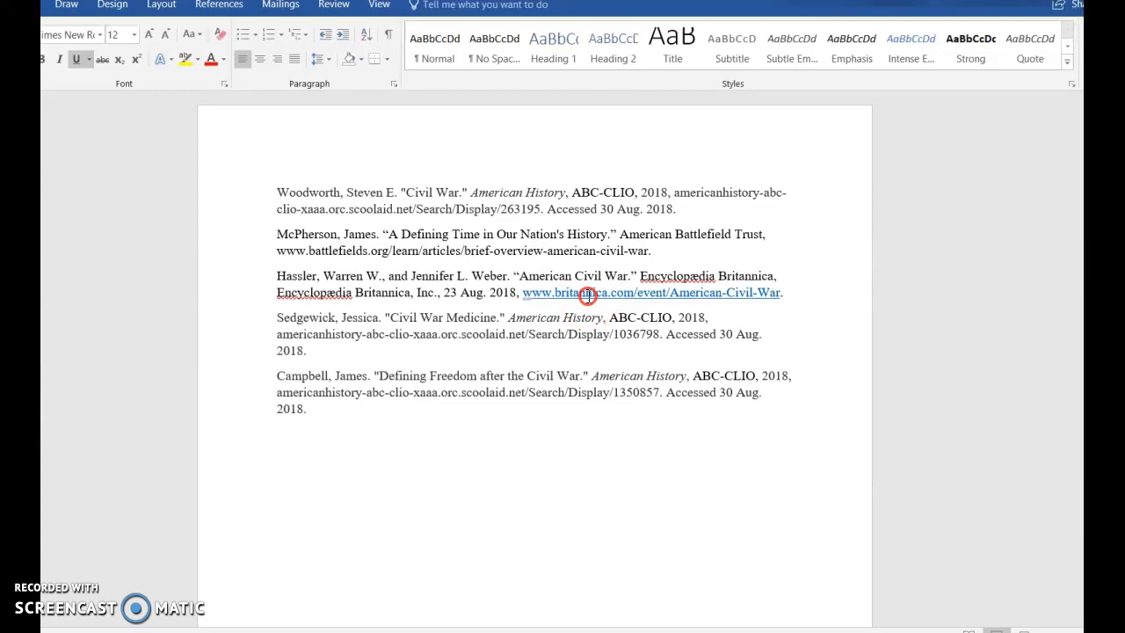
left_click(640, 450)
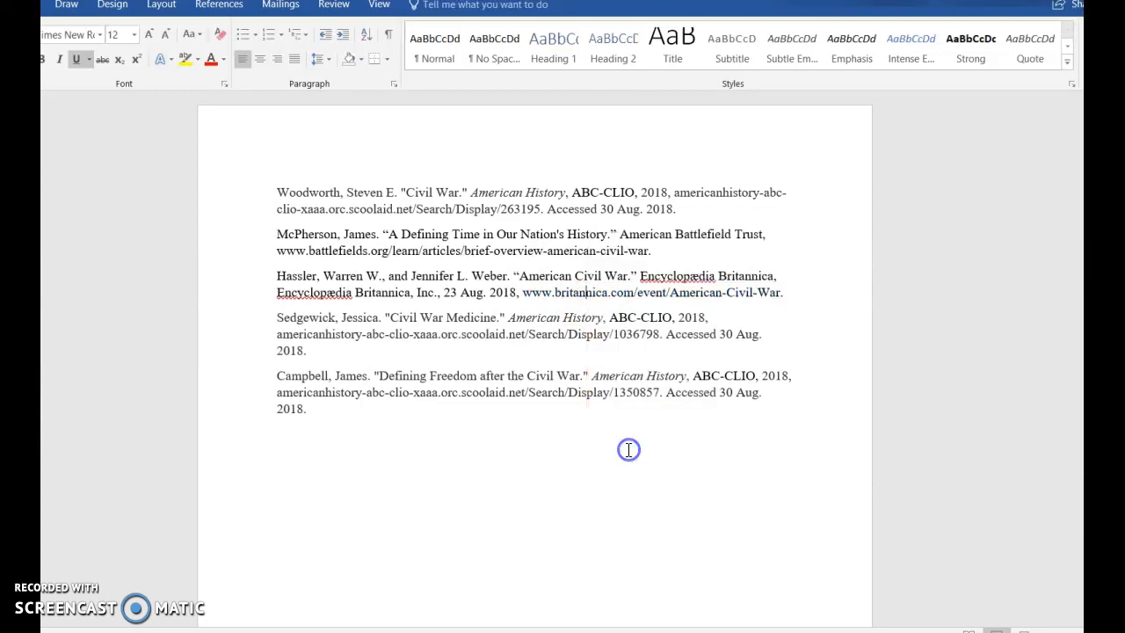
left_click(453, 422)
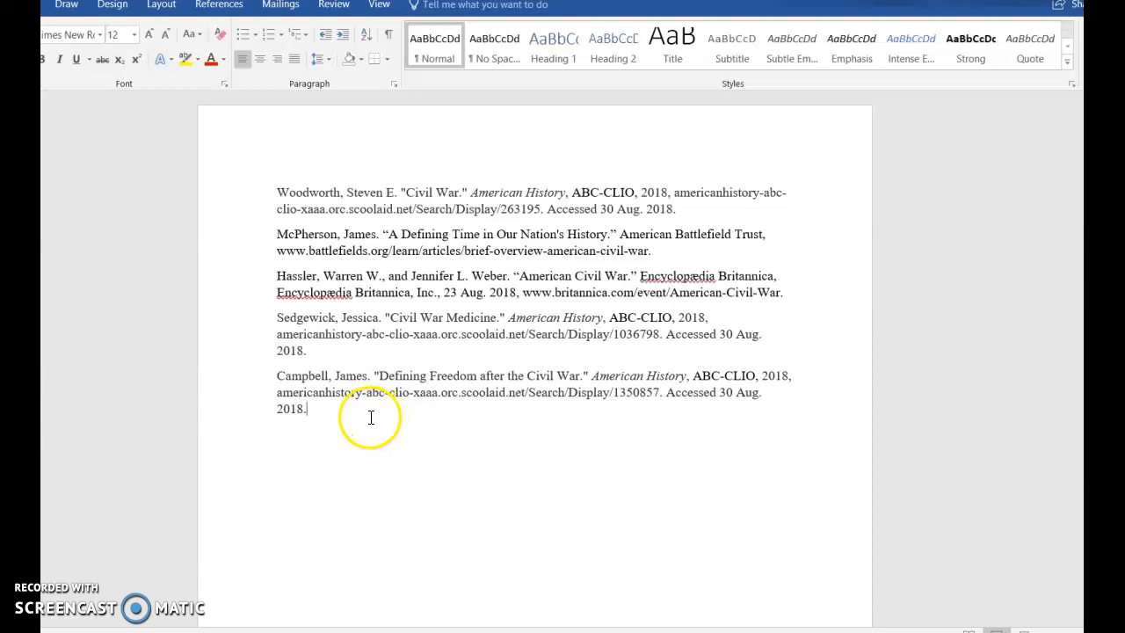
Set the line spacing of all citations to 2.0
left_click_drag(339, 410, 264, 184)
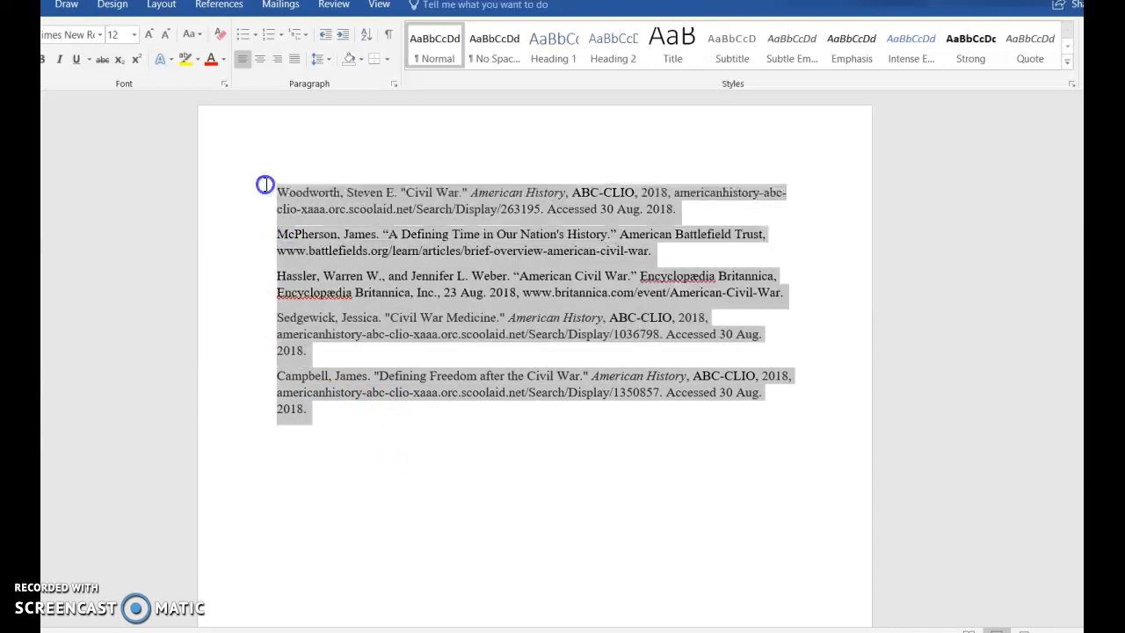
left_click(312, 60)
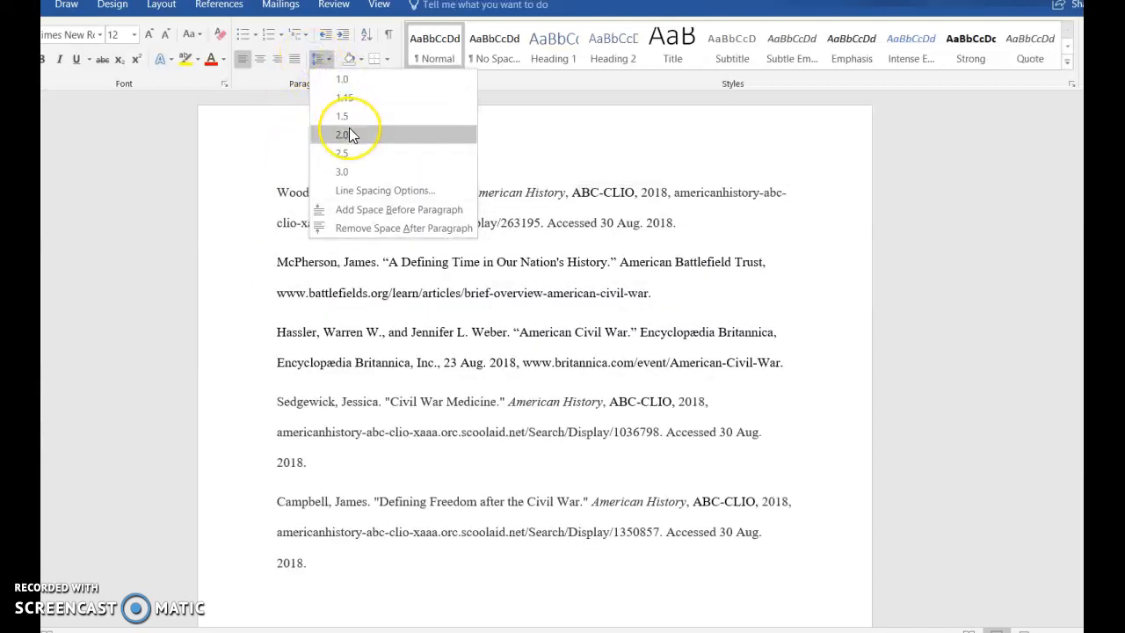
left_click(350, 135)
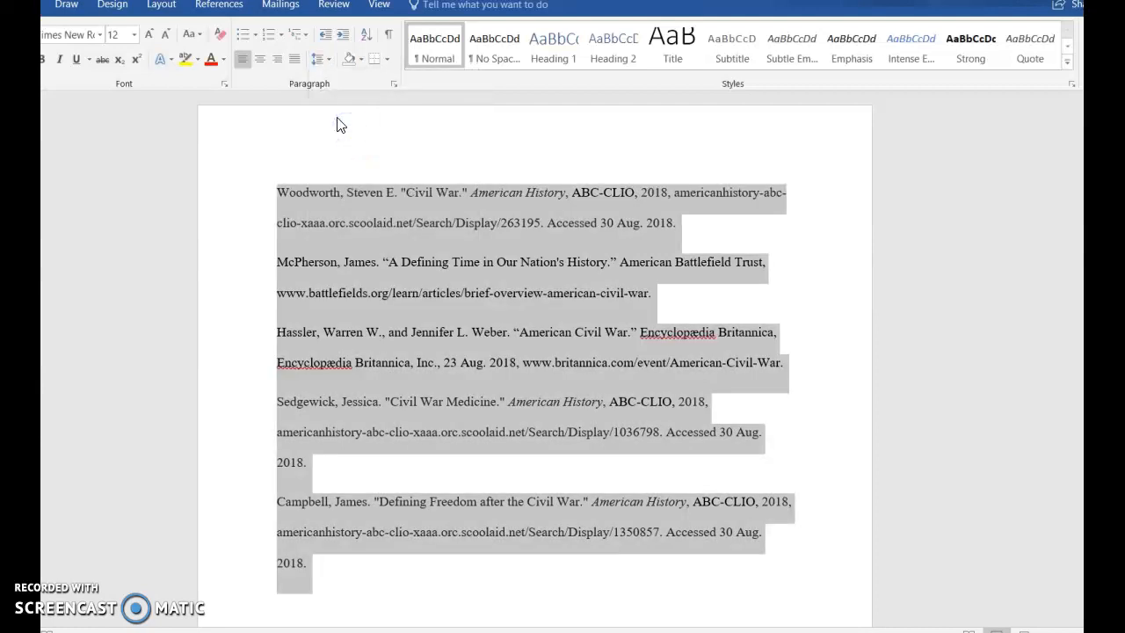
left_click(470, 242)
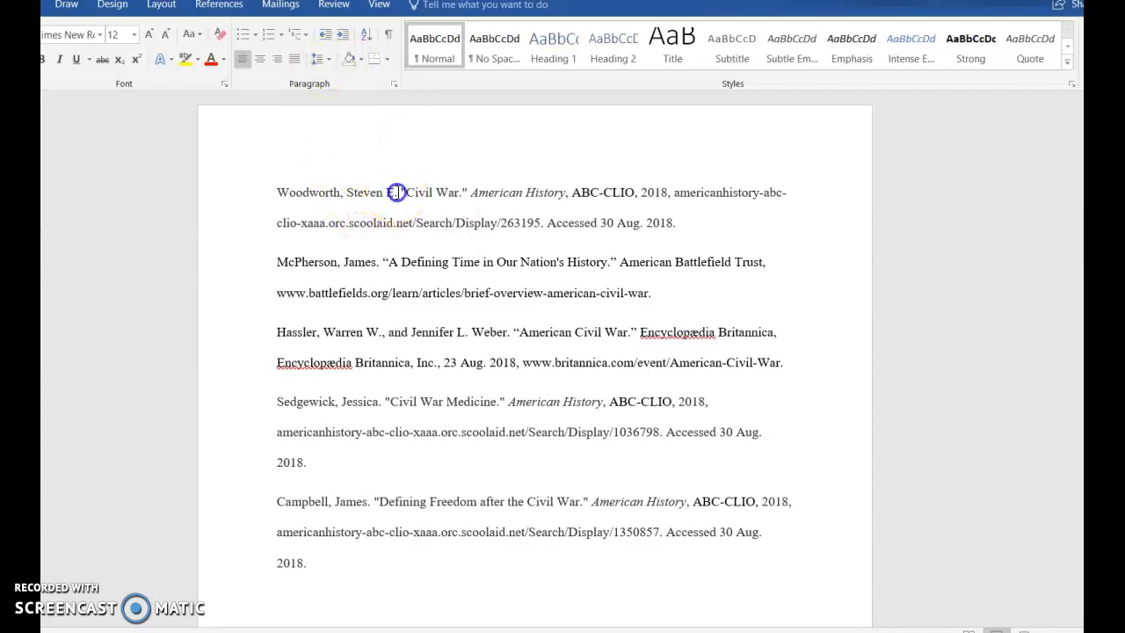
Bold the author names at the start of the first two citations
left_click_drag(401, 192, 273, 191)
left_click(41, 59)
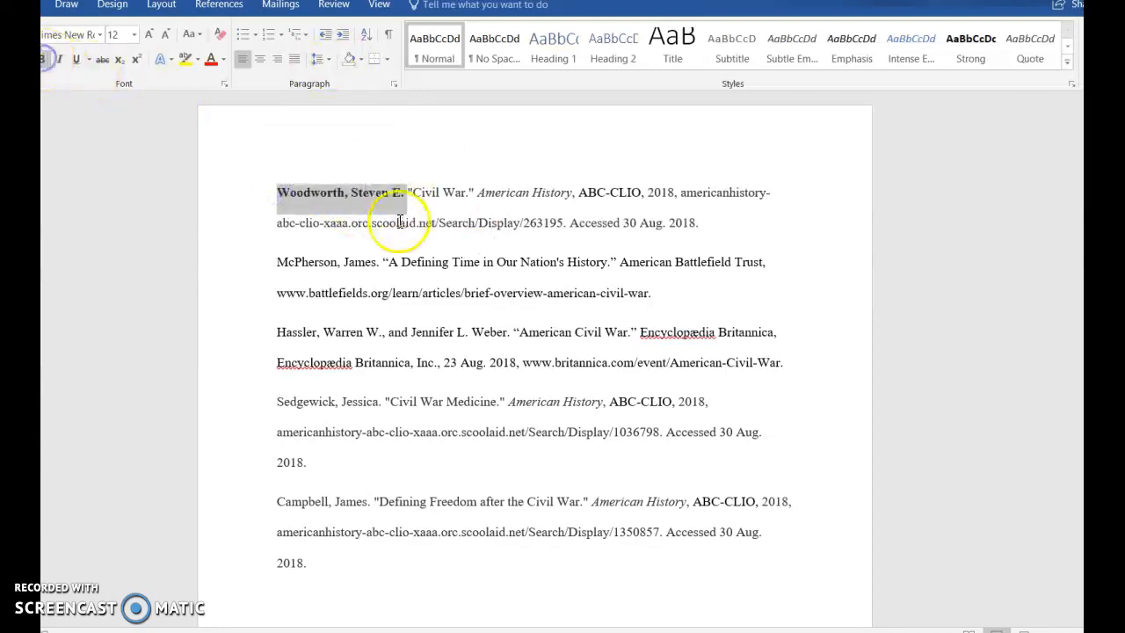
left_click(399, 223)
left_click_drag(384, 262, 221, 259)
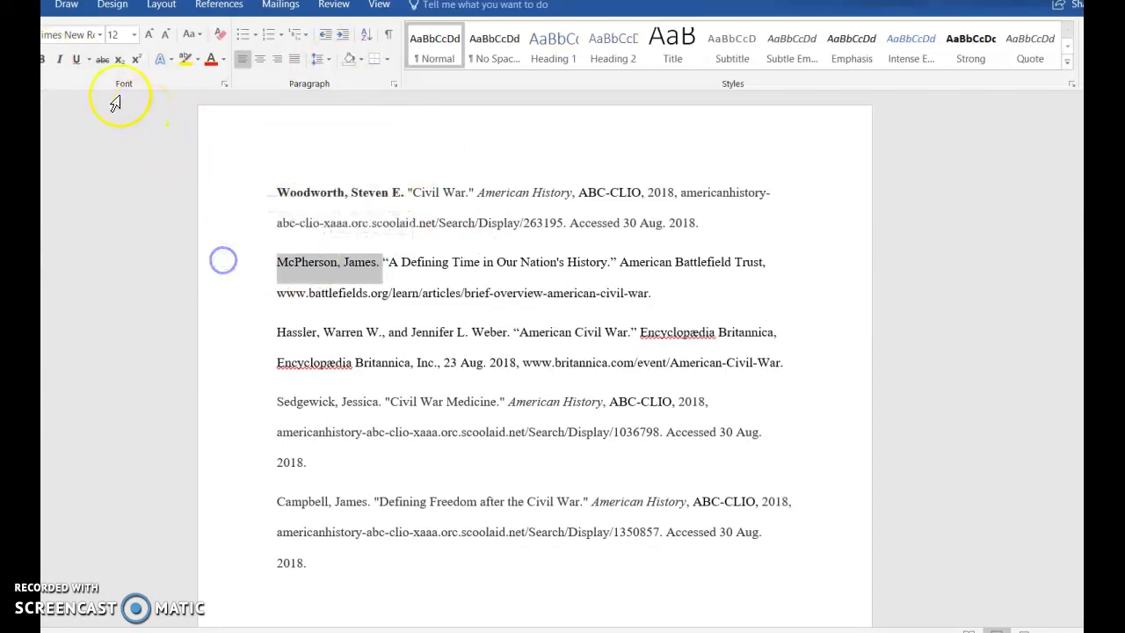
left_click(41, 59)
left_click(429, 325)
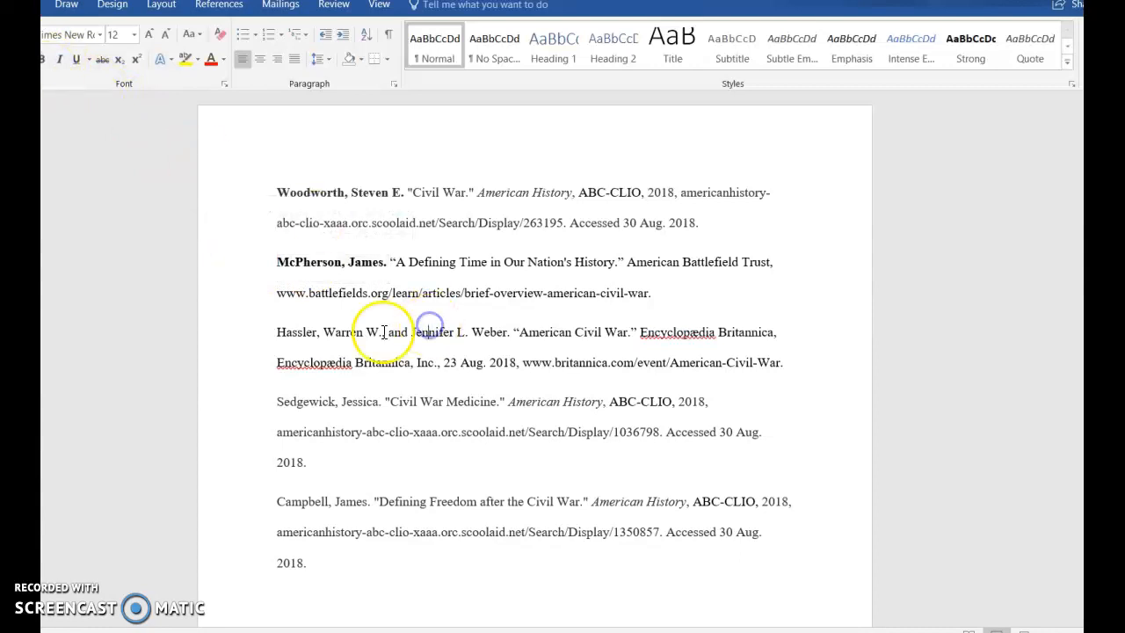
Bold the first-listed author's name at the start of each of the last three citations
left_click_drag(277, 333, 384, 331)
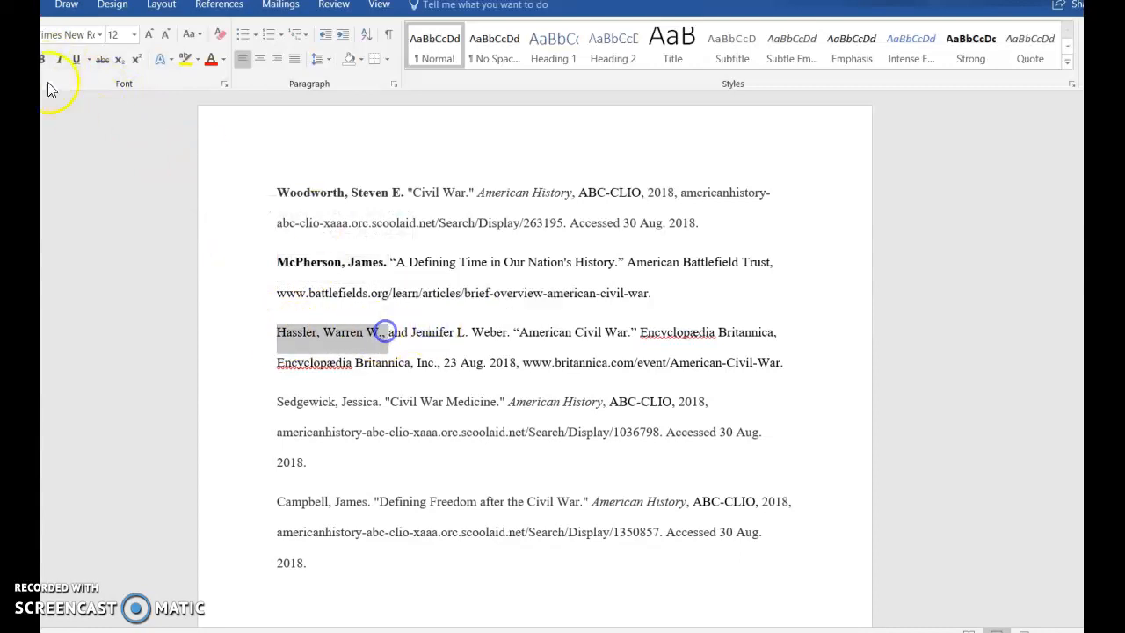
left_click(43, 61)
left_click(341, 346)
left_click_drag(274, 400, 383, 408)
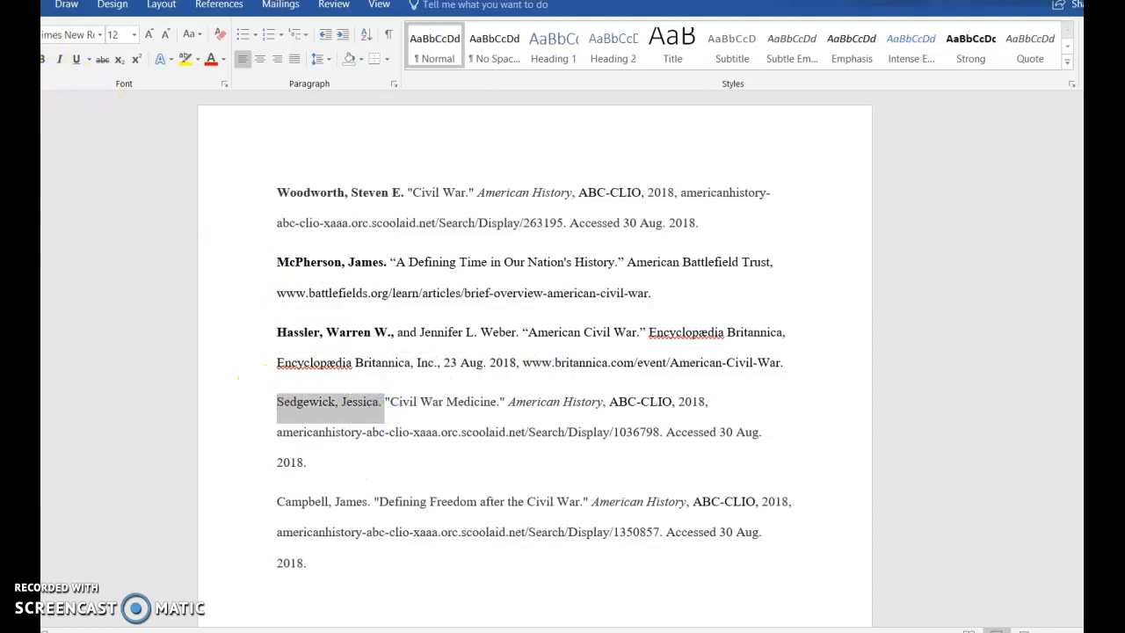
left_click(46, 61)
left_click(419, 447)
left_click_drag(273, 502, 373, 499)
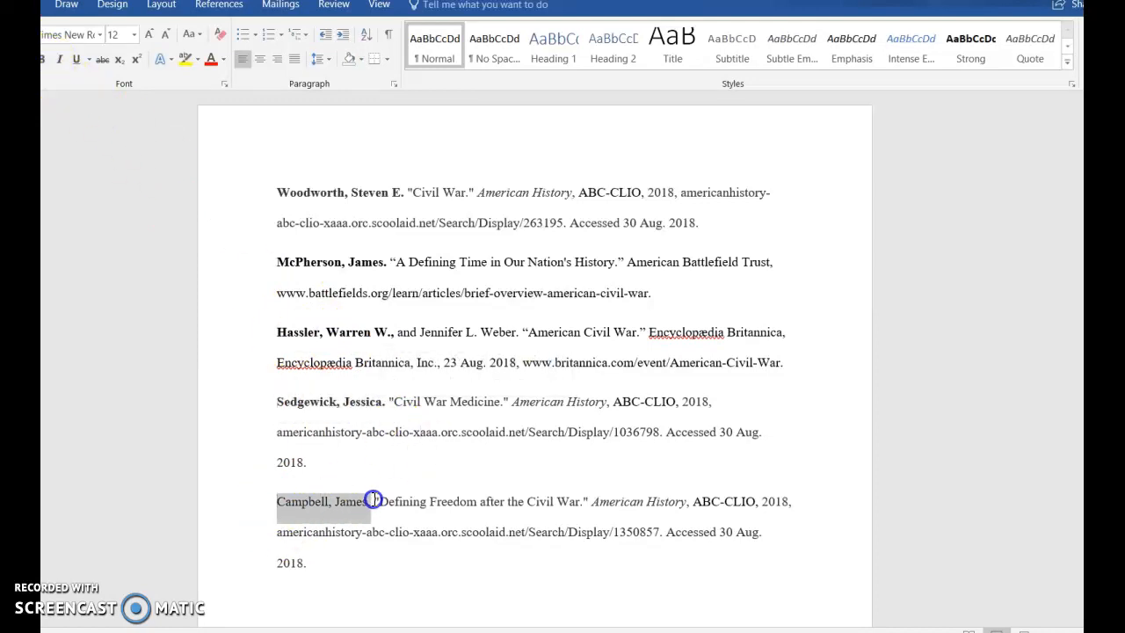
key("ctrl+b")
left_click(371, 249)
Examine the citations and their leading author last names to work out the alphabetical order
left_click(282, 184)
left_click_drag(281, 184, 712, 225)
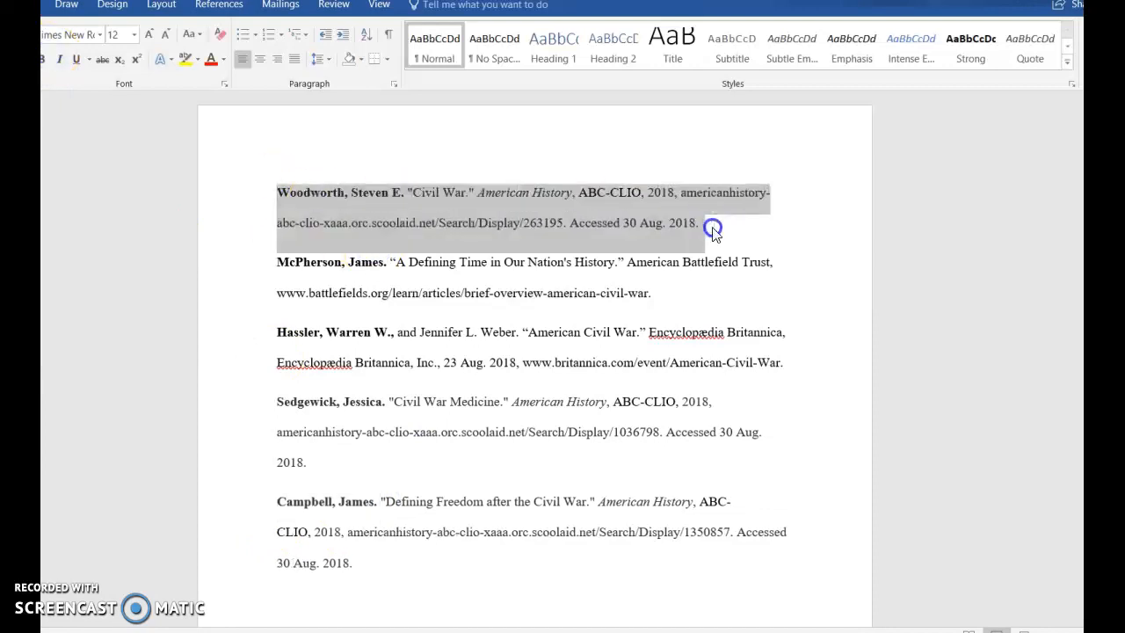
left_click(711, 230)
left_click_drag(278, 402, 322, 460)
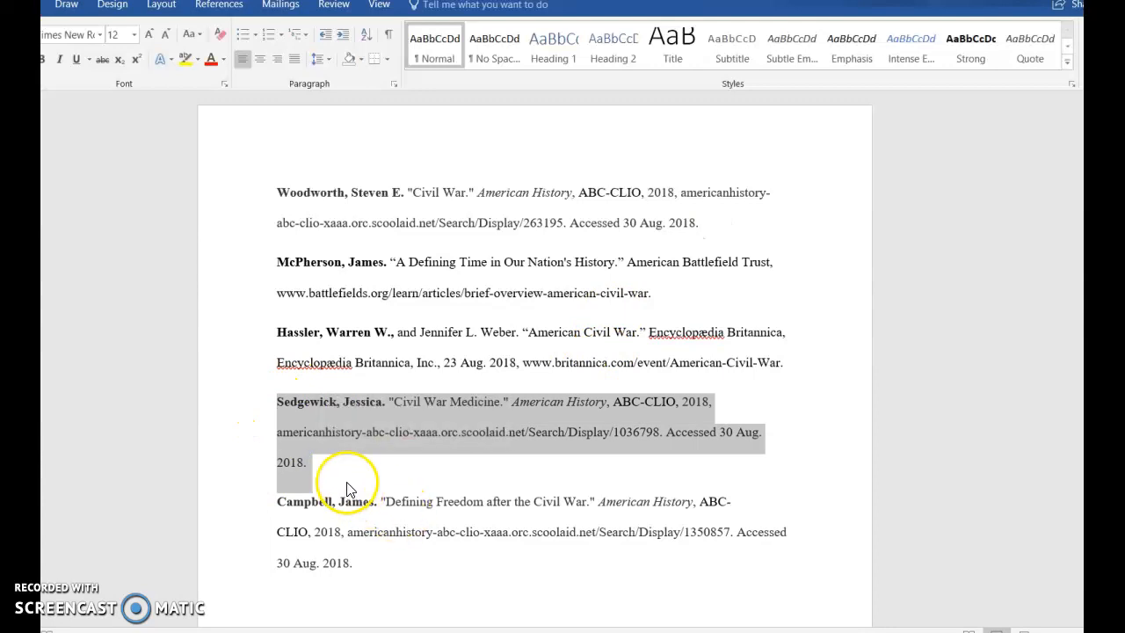
left_click(347, 483)
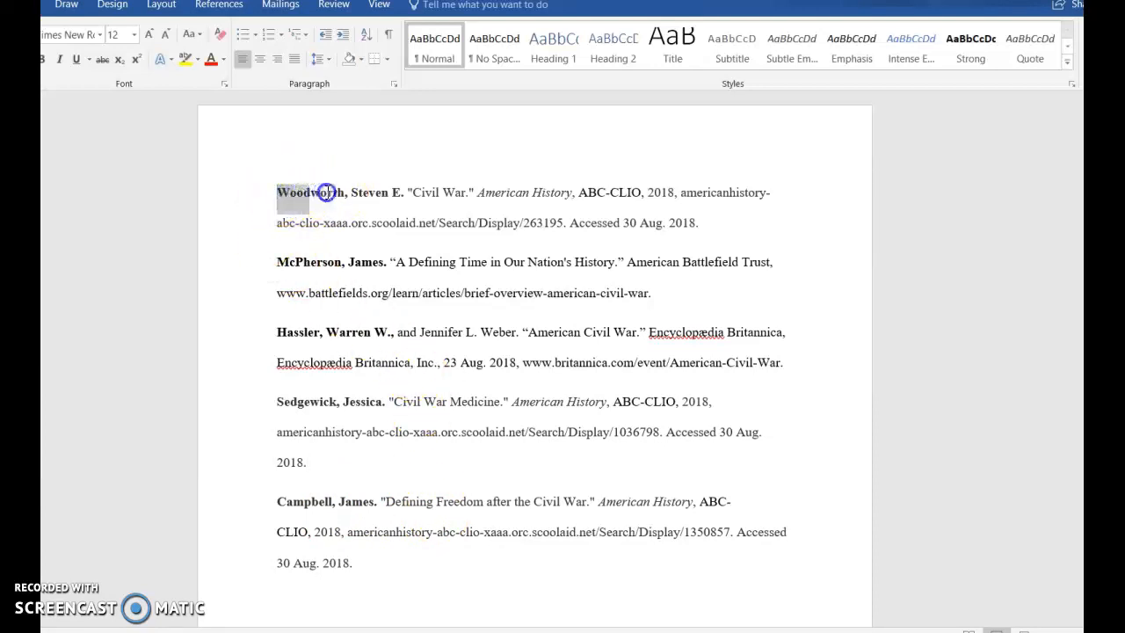
left_click(347, 195)
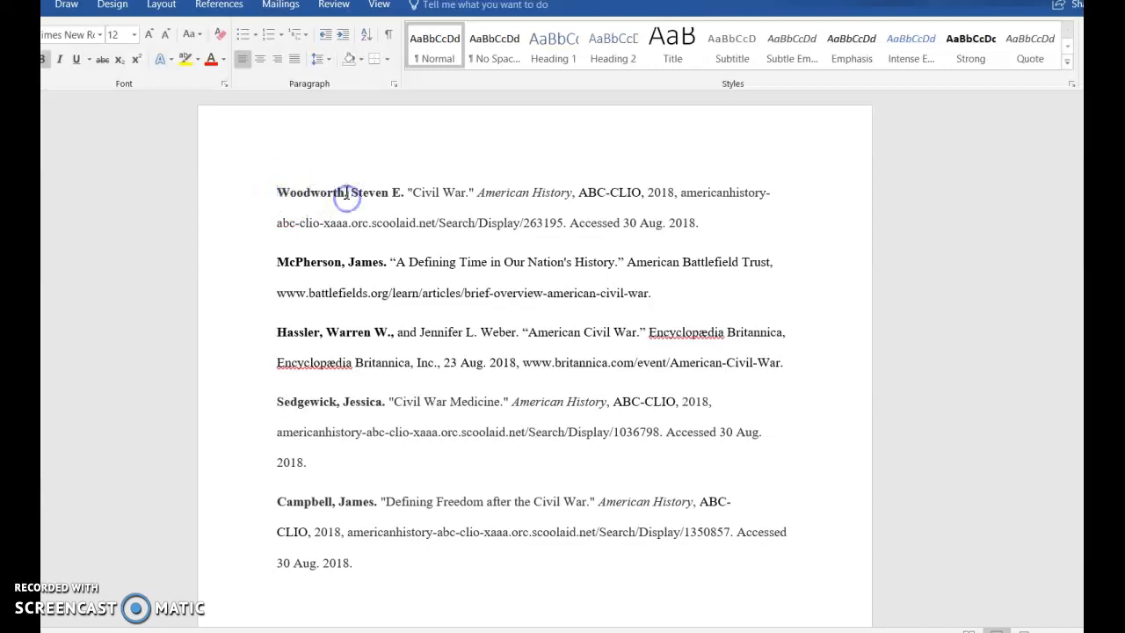
left_click_drag(350, 193, 387, 197)
left_click(403, 199)
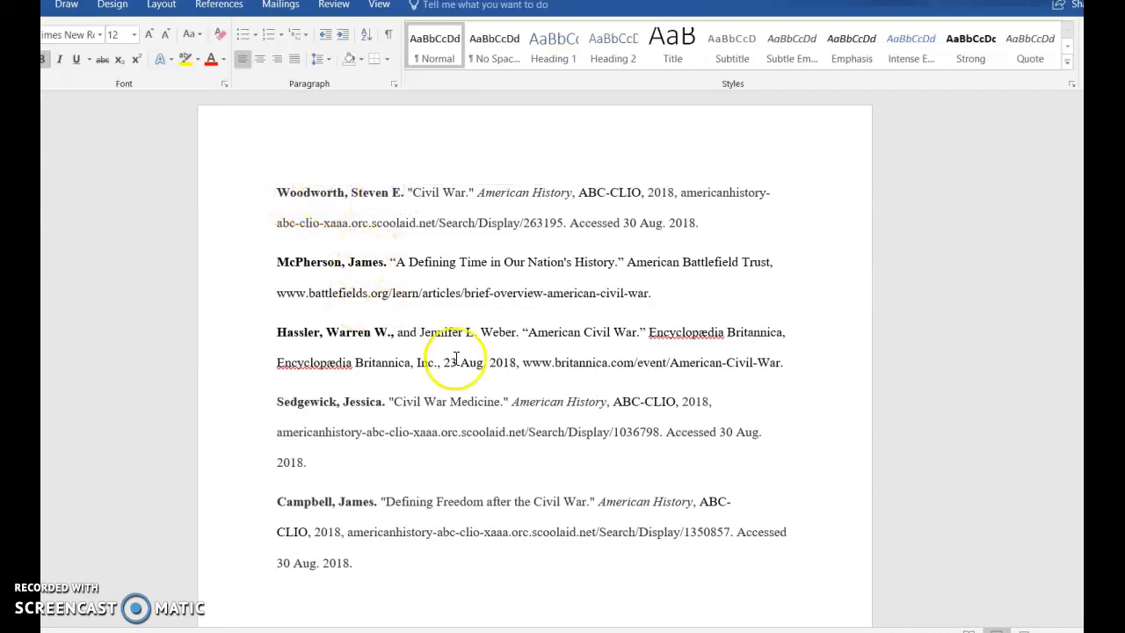
left_click(283, 195)
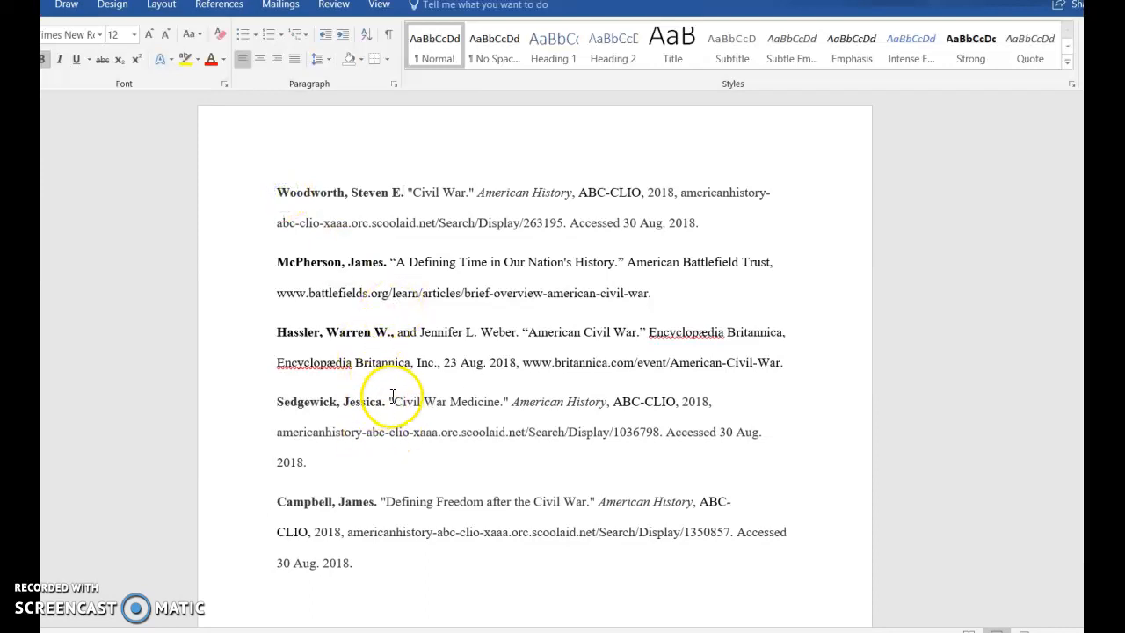
Try removing the author from the "Civil War Medicine" citation and toggling bold on its title
left_click_drag(388, 401, 278, 402)
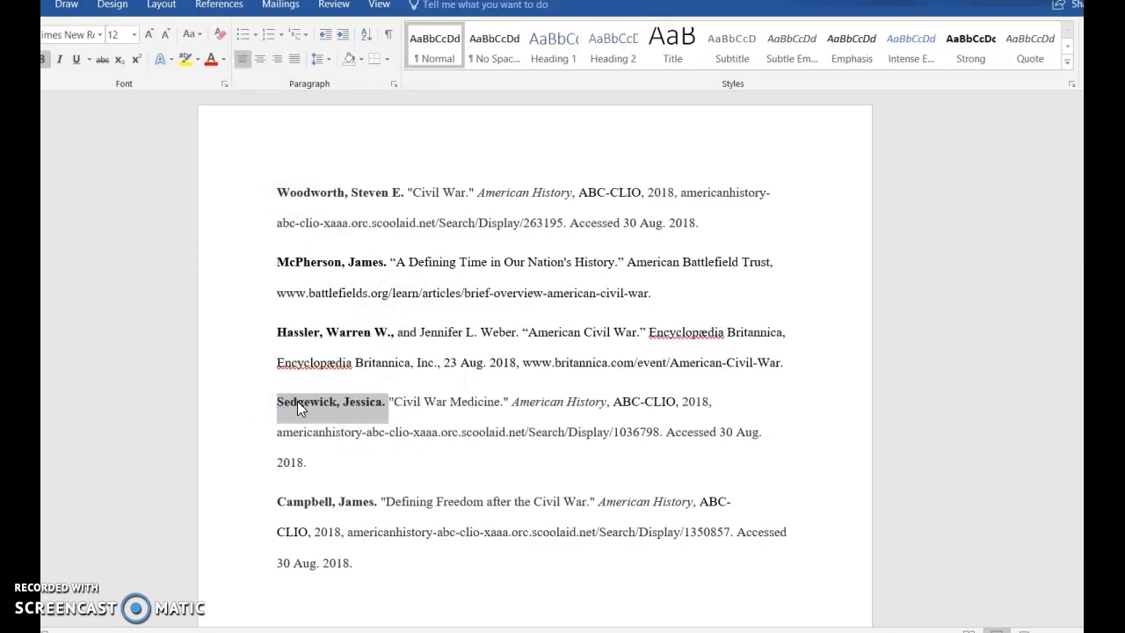
key("Delete")
left_click_drag(278, 397, 377, 412)
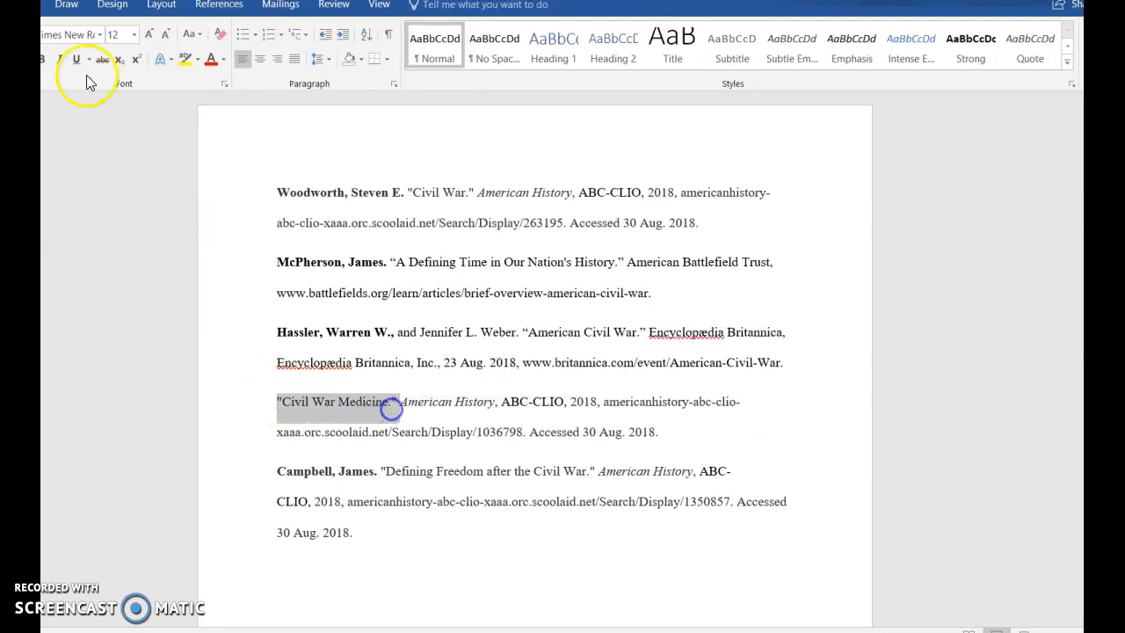
left_click(42, 59)
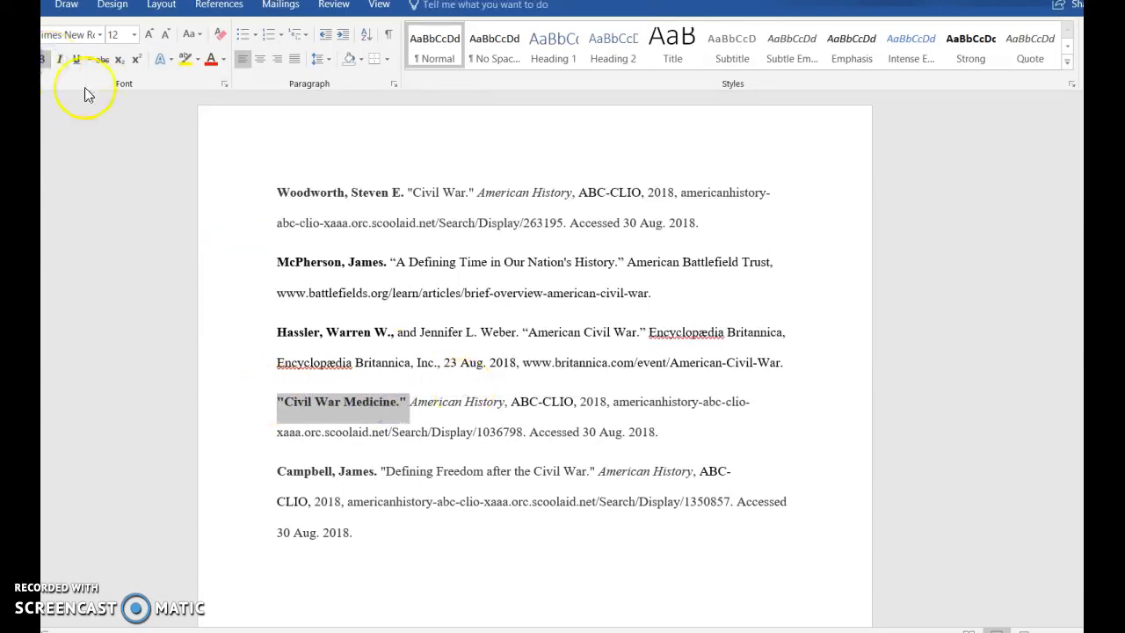
left_click(48, 63)
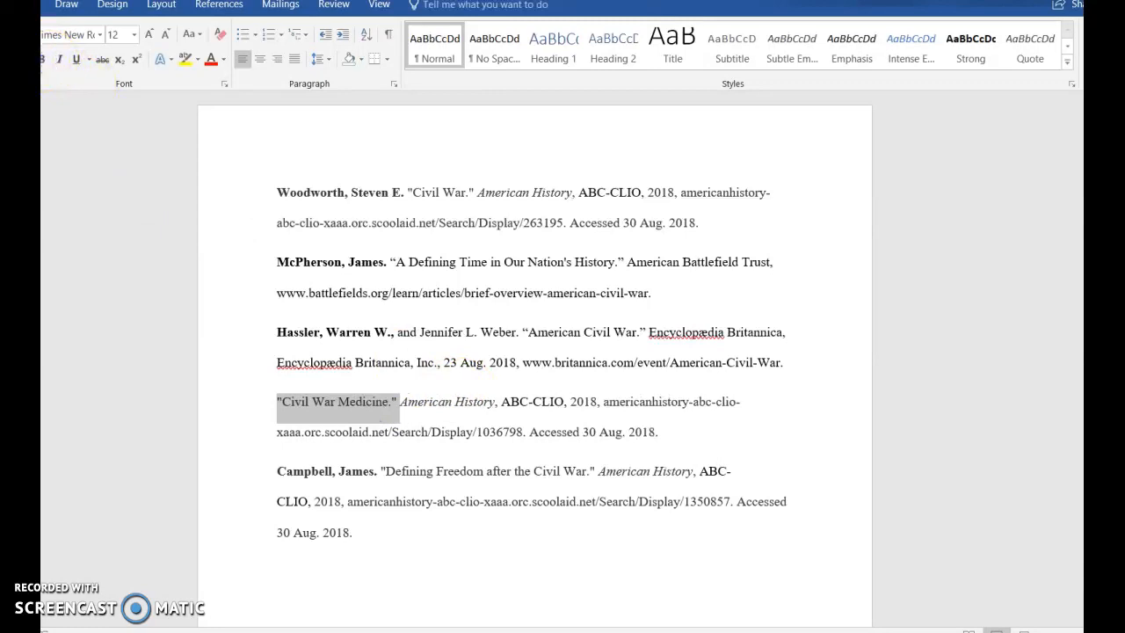
Undo the author deletion and the title's bold changes in the "Civil War Medicine" citation
key("ctrl+z")
key("ctrl+z")
key("ctrl+z")
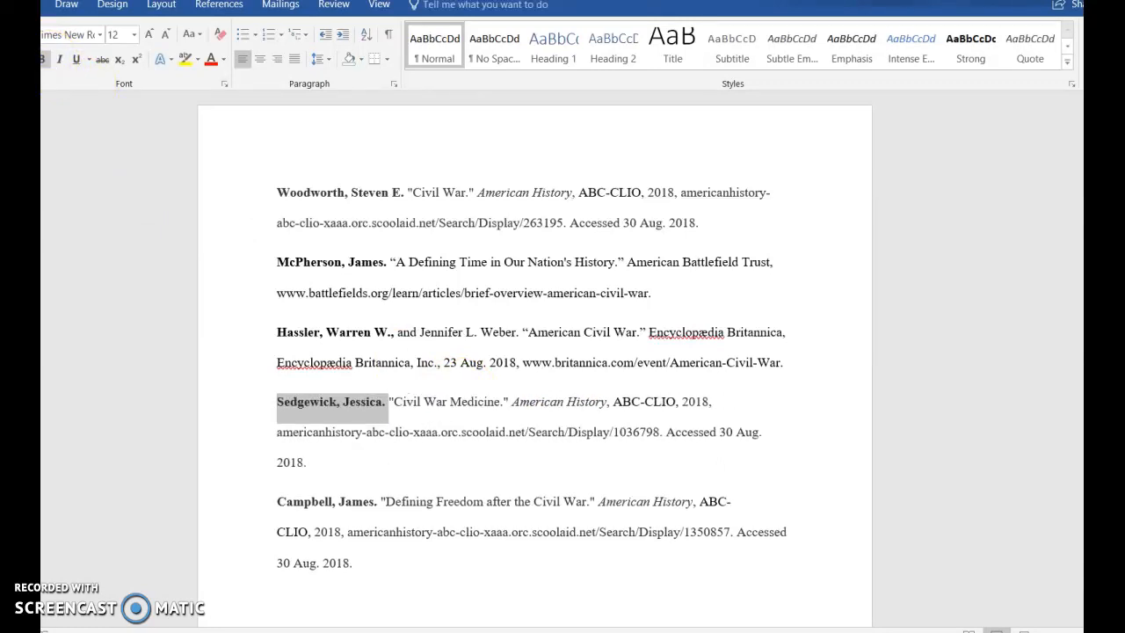
left_click(391, 402)
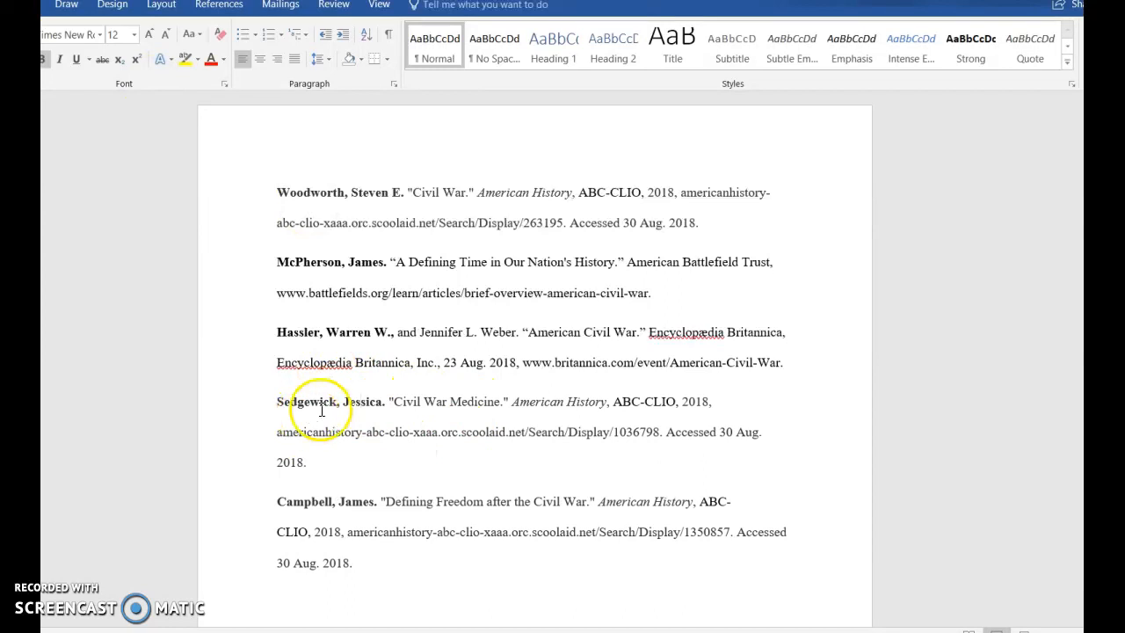
Move the "Defining Freedom after the Civil War" citation from the end to the beginning of the list
left_click_drag(276, 500, 375, 562)
right_click(315, 536)
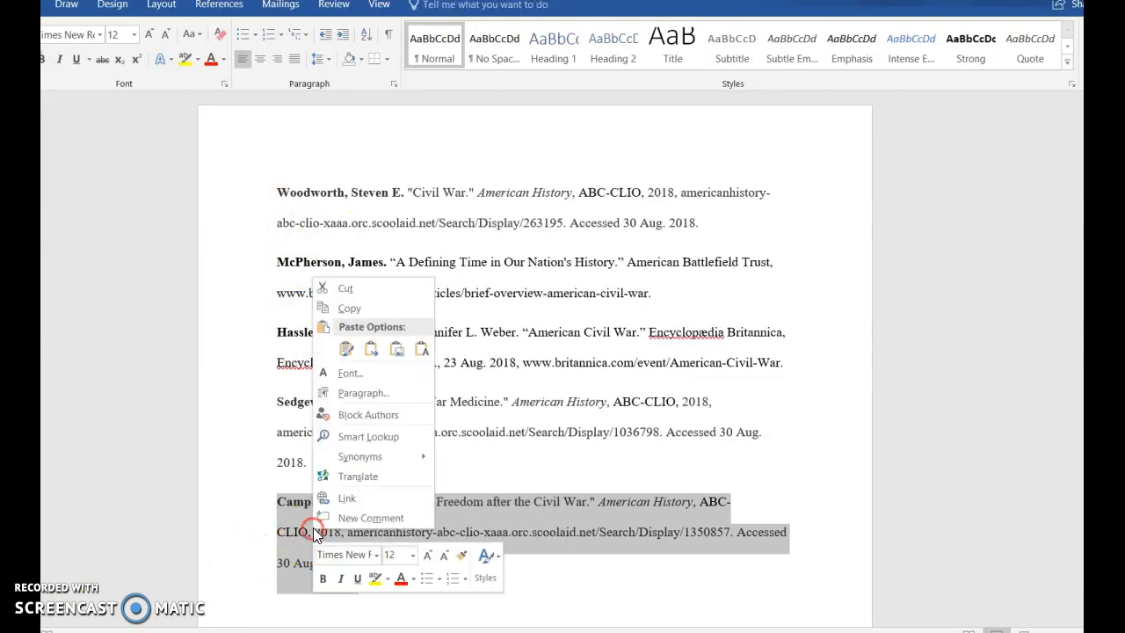
left_click(344, 288)
left_click(274, 190)
right_click(274, 190)
left_click(312, 254)
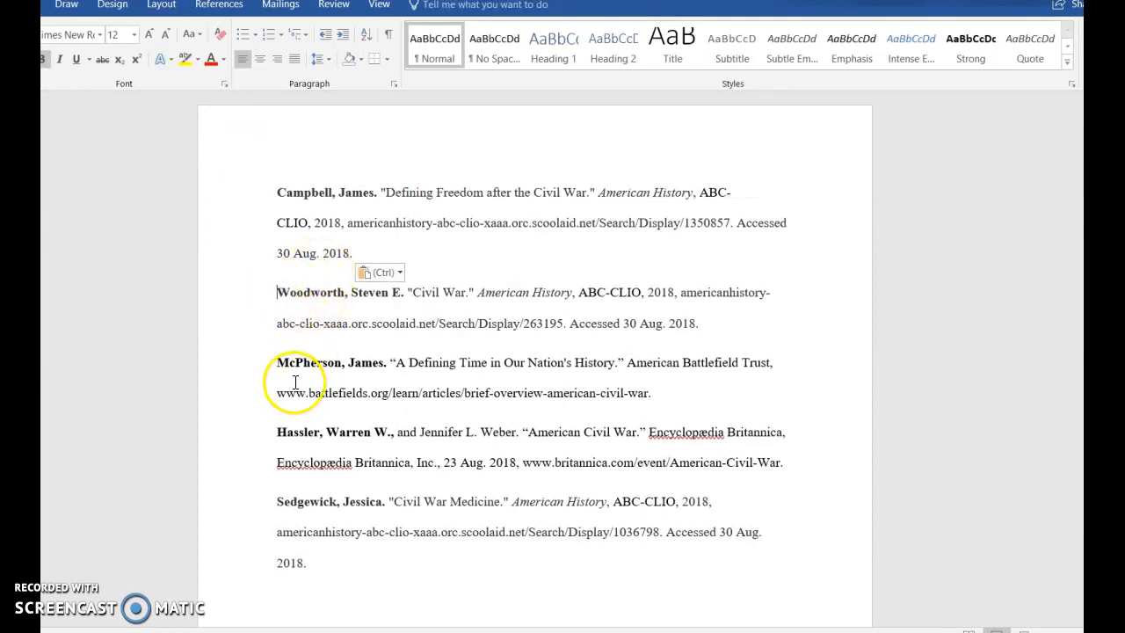
Move the "American Civil War" citation directly below the "Defining Freedom after the Civil War" citation
left_click_drag(277, 433, 791, 468)
right_click(627, 468)
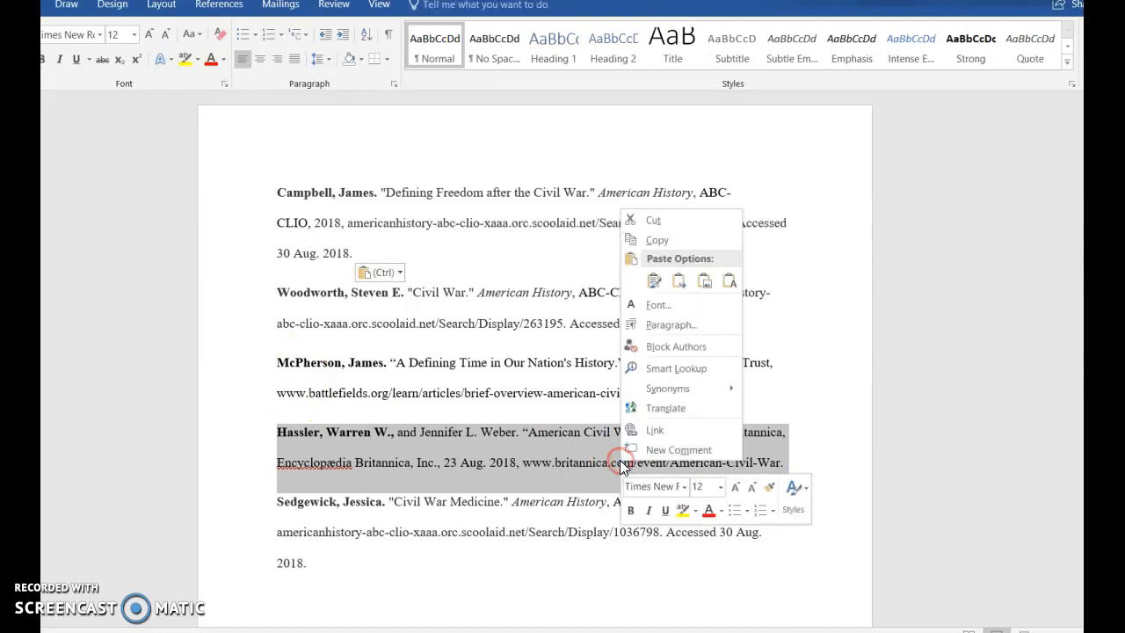
left_click(673, 227)
left_click(278, 291)
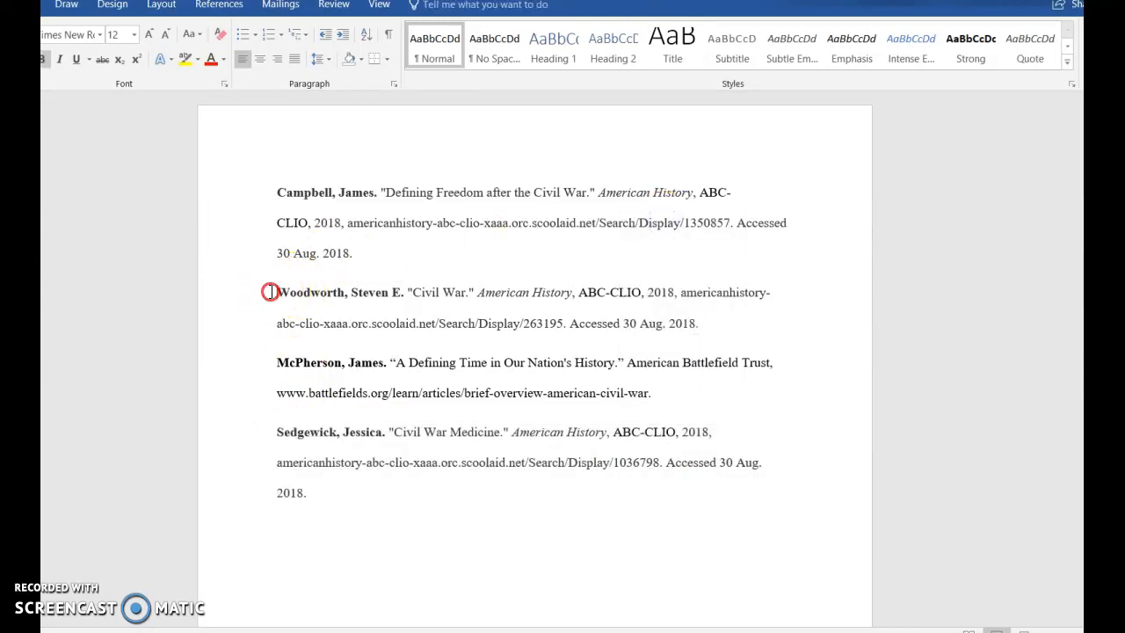
right_click(278, 293)
left_click(304, 365)
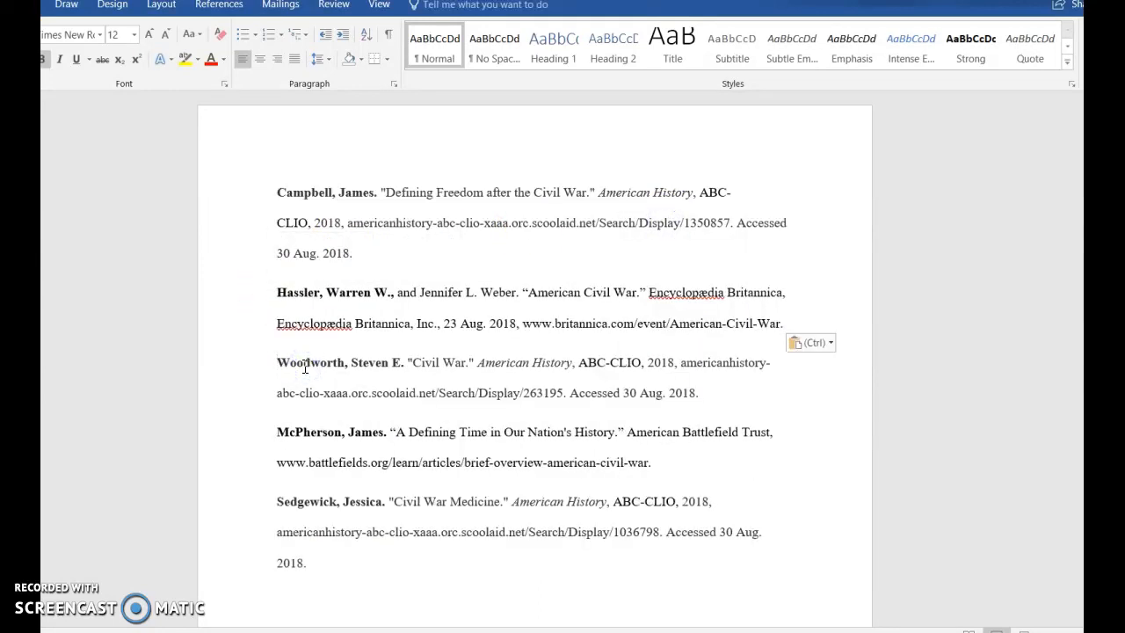
Move the "A Defining Time in Our Nation's History" citation directly above the "Civil War." citation
left_click_drag(280, 432, 654, 464)
right_click(307, 448)
left_click(318, 226)
left_click(276, 359)
right_click(277, 360)
left_click(318, 434)
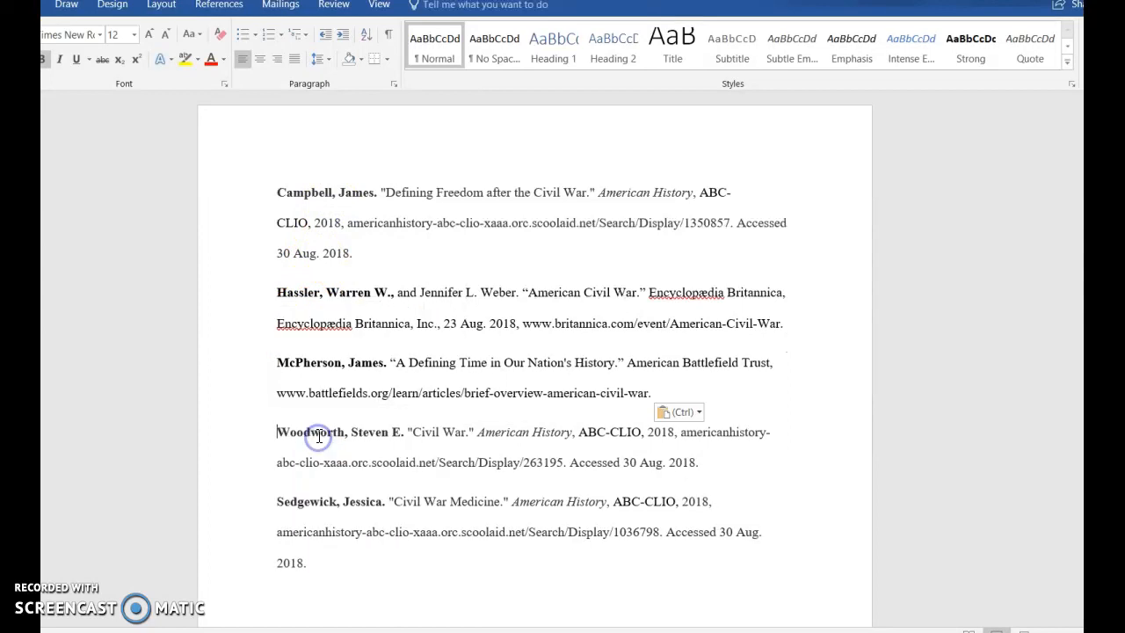
Move the "Civil War Medicine" citation from the end to directly above the "Civil War." citation
left_click_drag(277, 501, 307, 564)
right_click(312, 503)
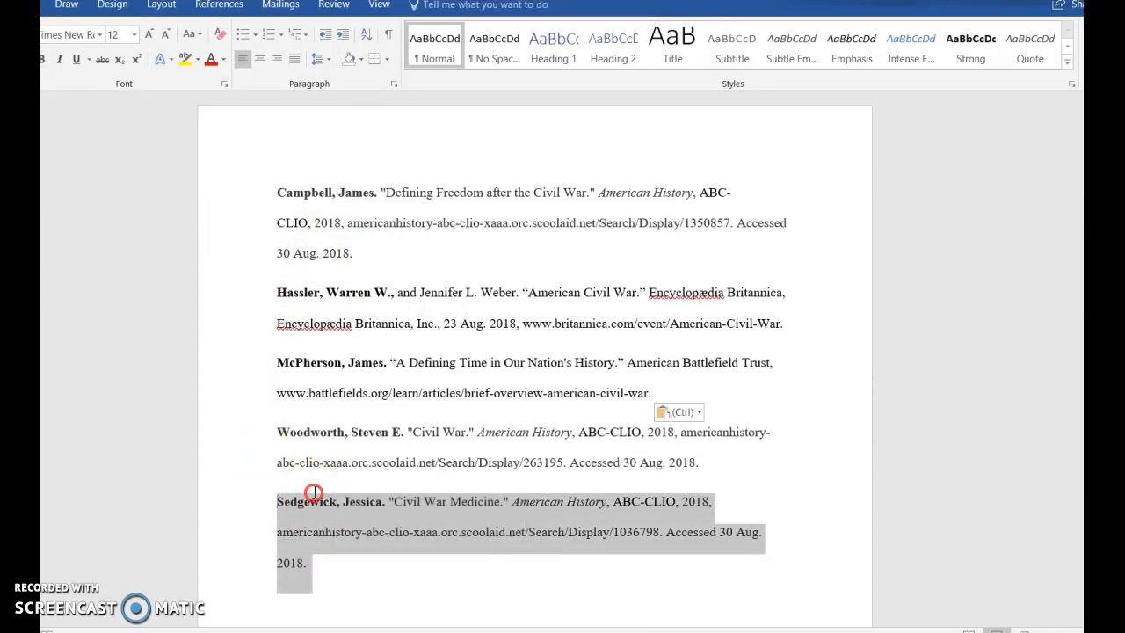
left_click(289, 510)
left_click_drag(289, 509, 316, 562)
right_click(290, 529)
left_click(308, 277)
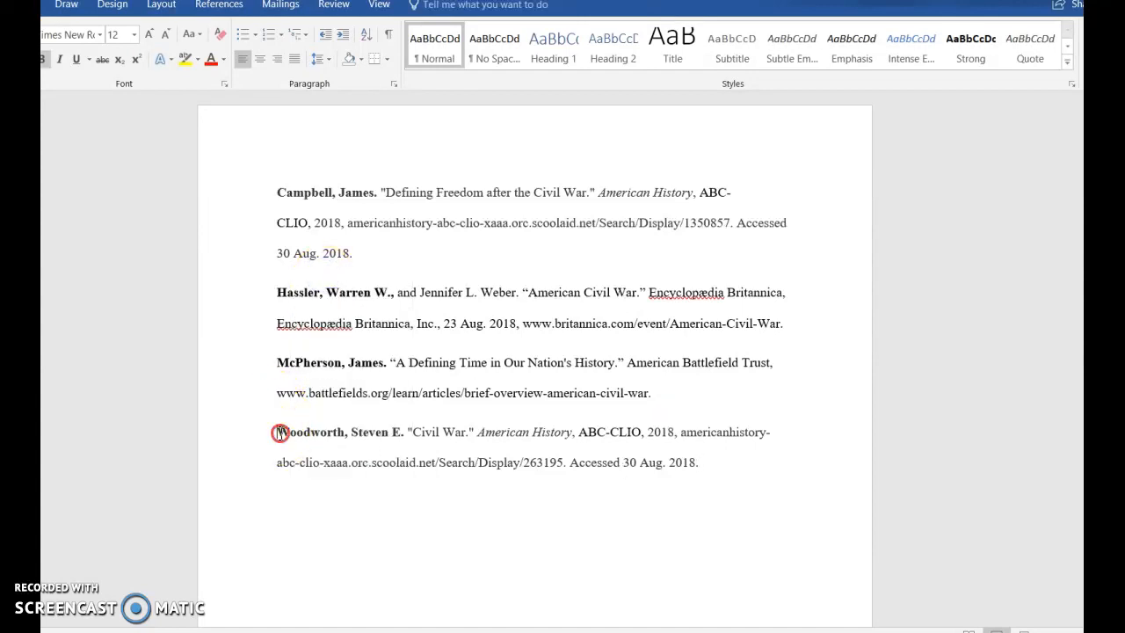
right_click(280, 431)
left_click(314, 253)
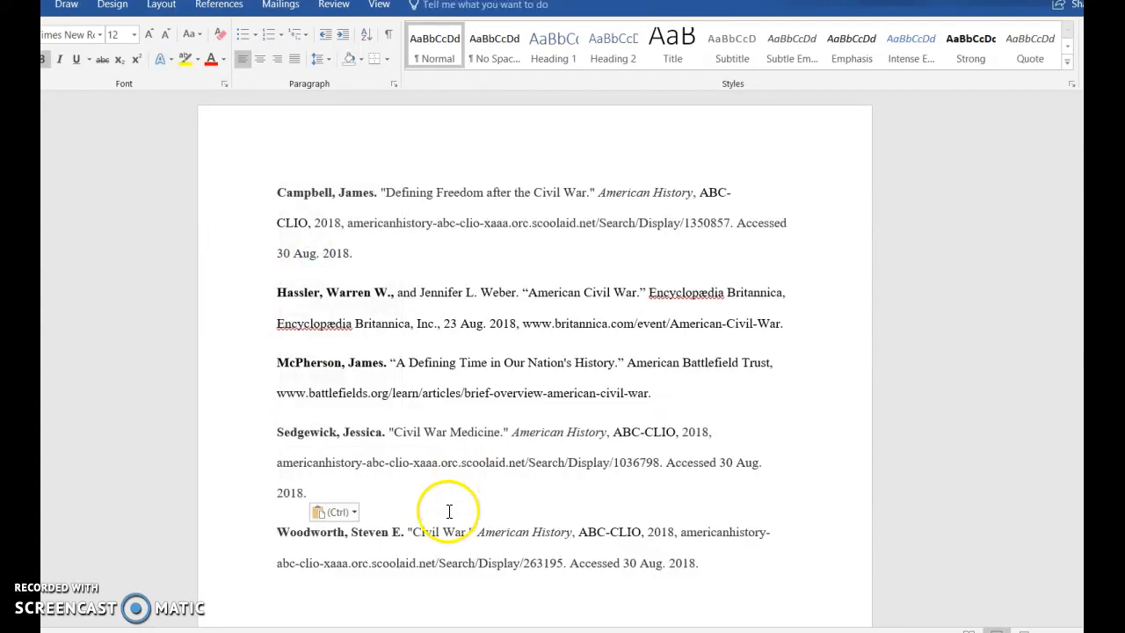
Remove the bold formatting from the author names in all five citations
left_click_drag(276, 190, 408, 536)
left_click(41, 59)
left_click(41, 59)
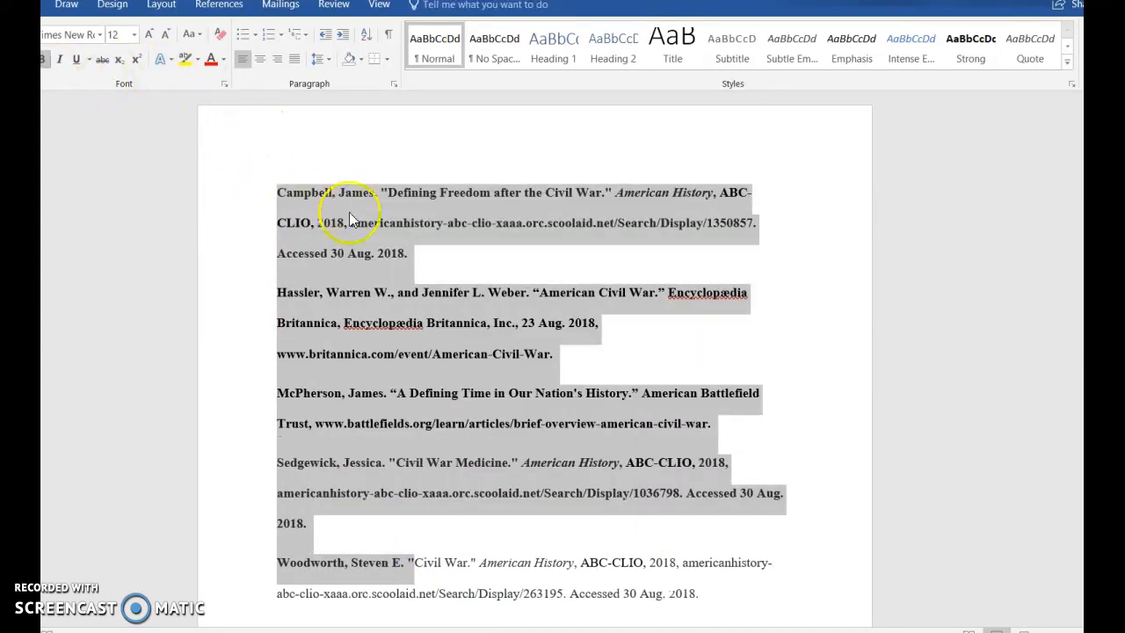
left_click(42, 59)
left_click(467, 276)
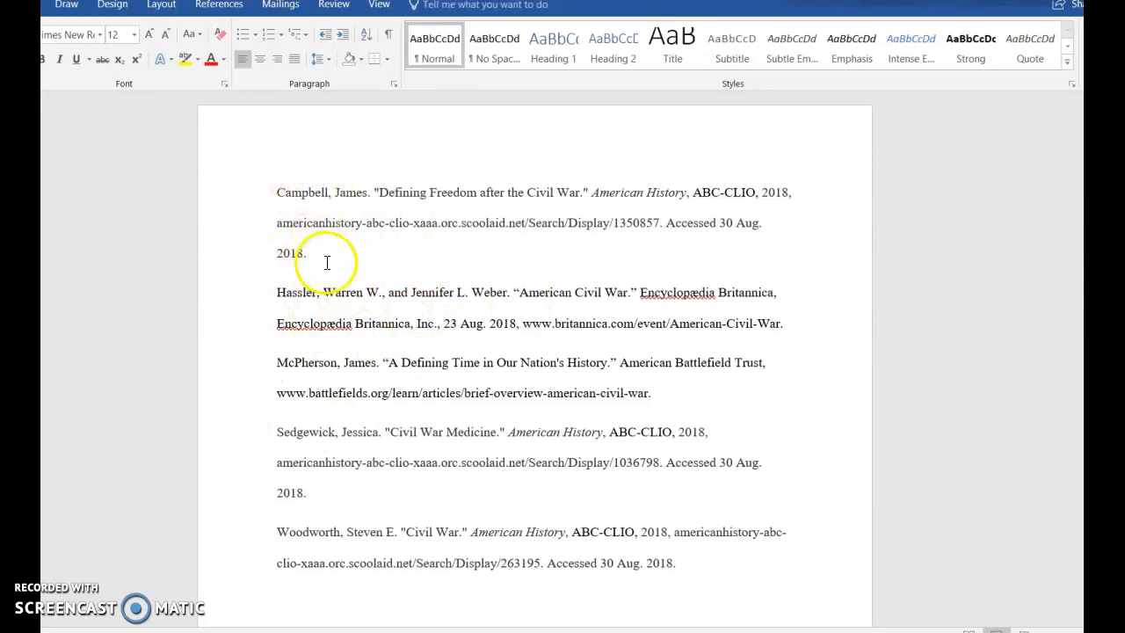
Try indenting the continuation lines of the "Defining Freedom after the Civil War" citation, and undo the indent
left_click(279, 222)
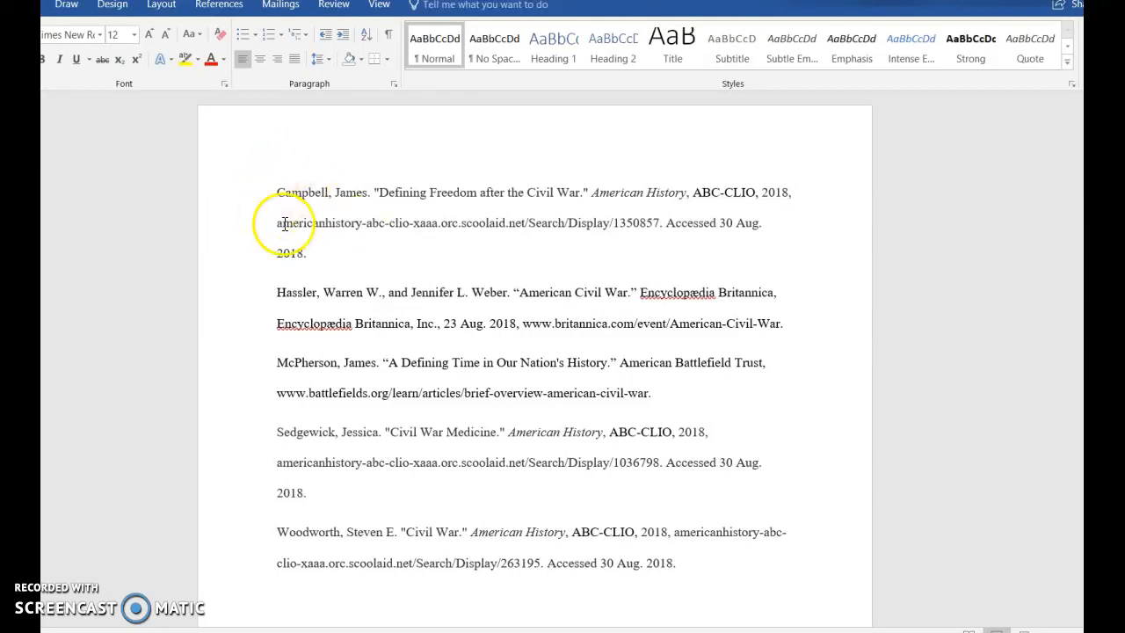
left_click_drag(279, 226, 311, 255)
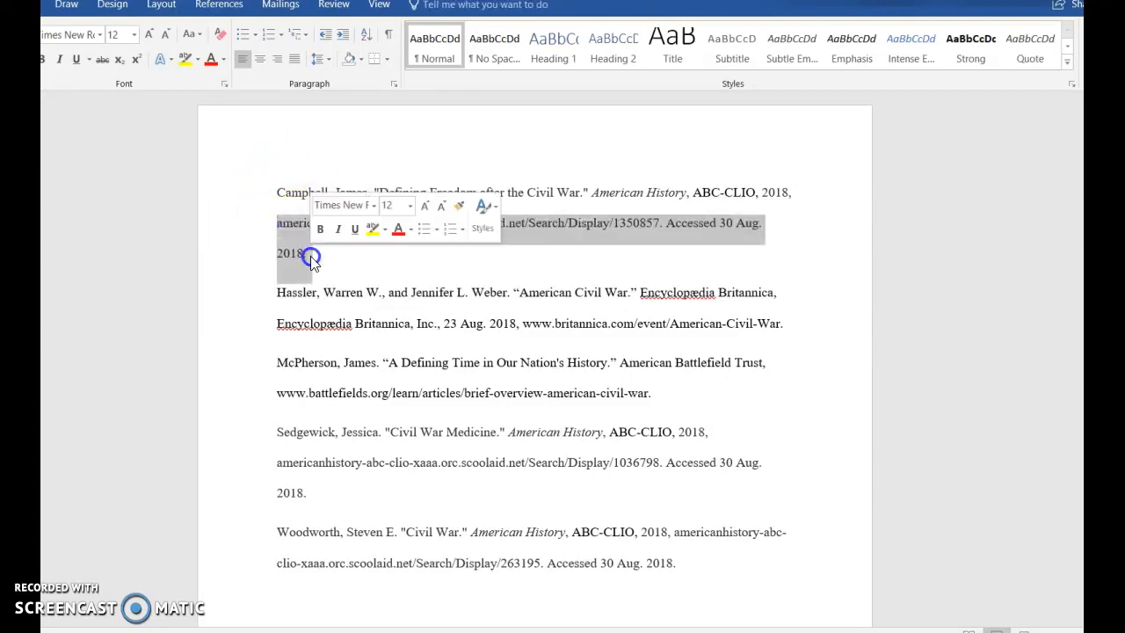
left_click(309, 255)
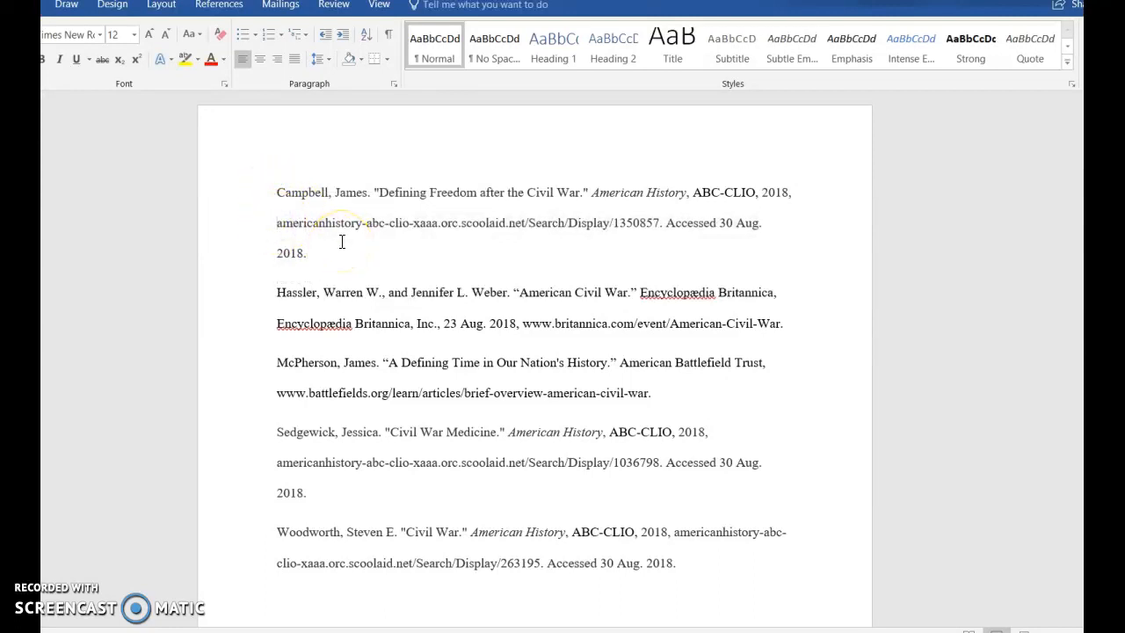
key("Tab")
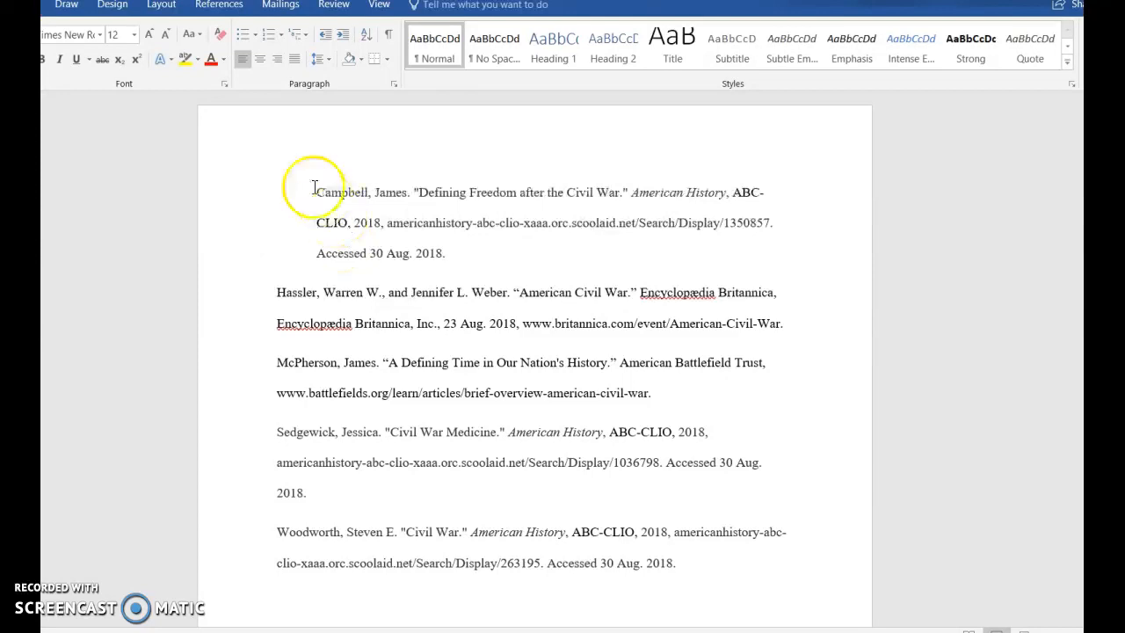
key("ctrl+z")
Indent the second and third lines of the "Defining Freedom after the Civil War" citation by one tab
left_click(274, 225)
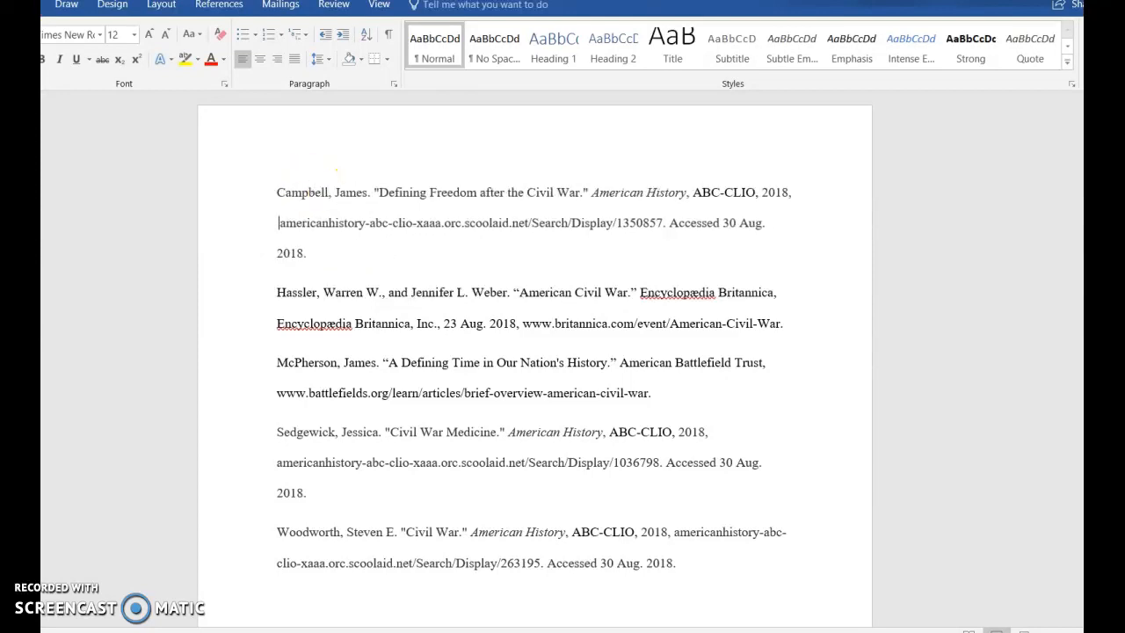
key("Tab")
left_click(270, 249)
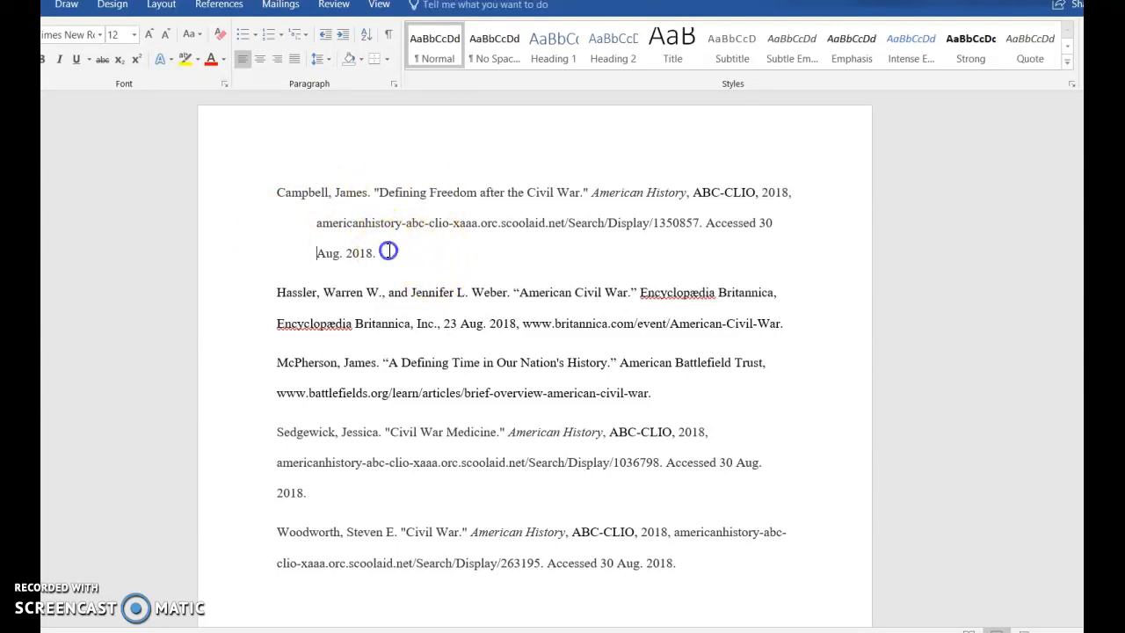
double_click(269, 181)
left_click(444, 264)
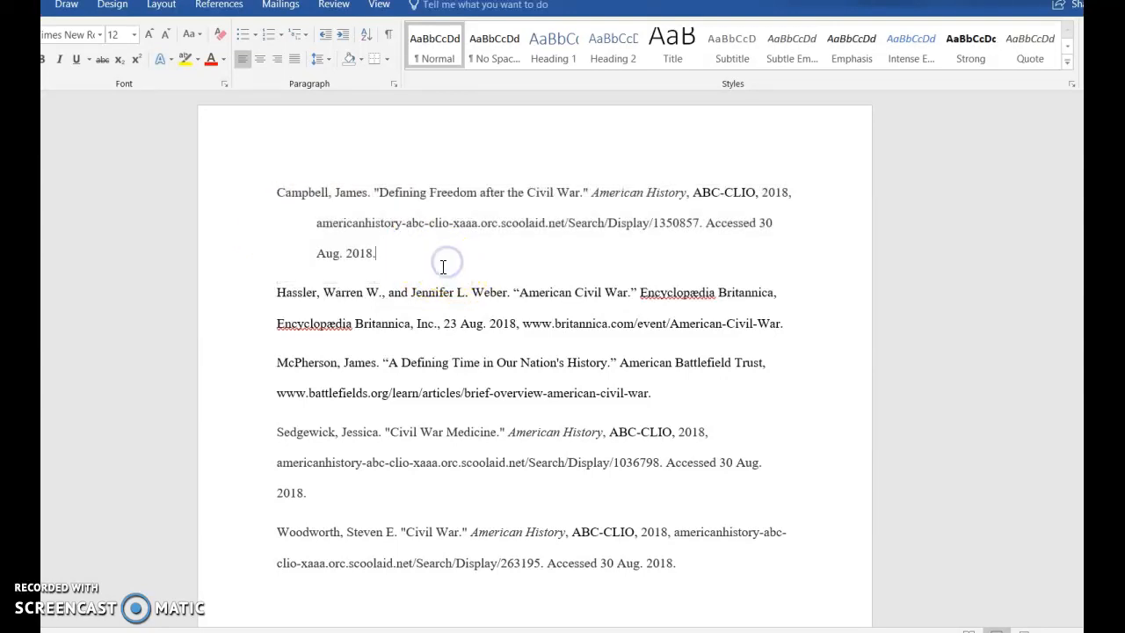
Try indenting the first line of the "Defining Freedom after the Civil War" citation, and remove that indent
left_click(273, 191)
key("Tab")
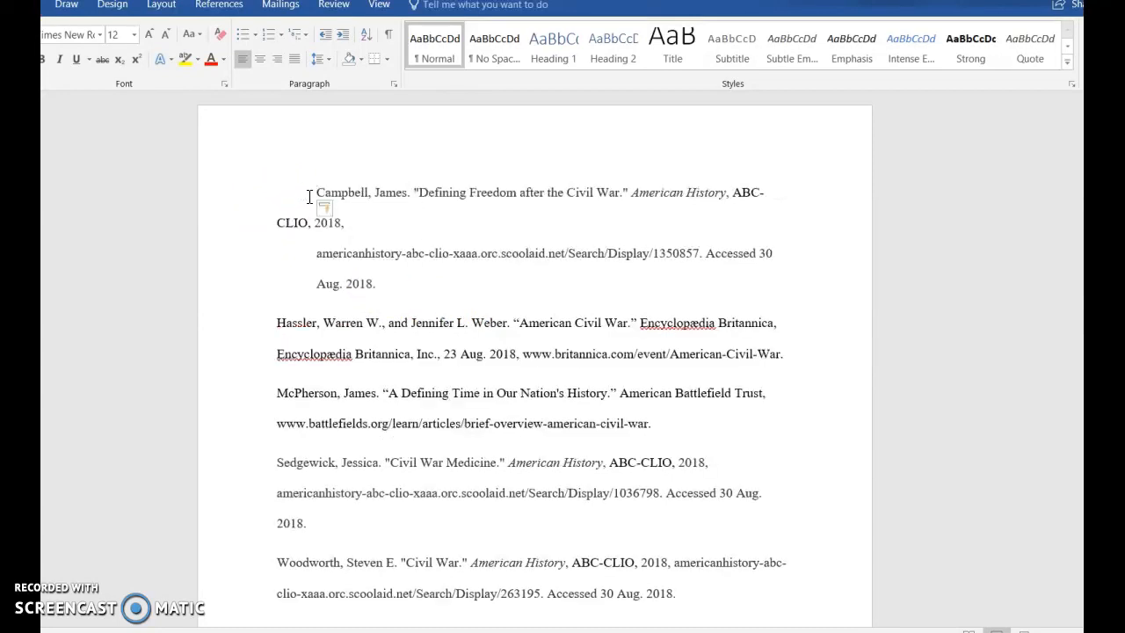
key("BackSpace")
left_click(278, 192)
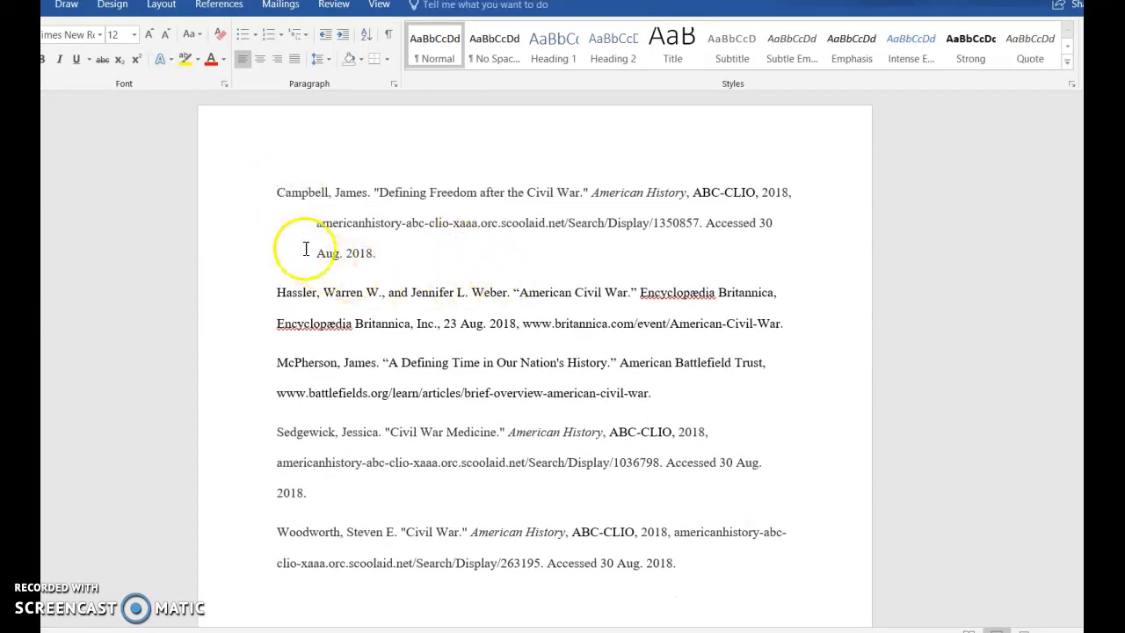
Remove the tab indents from the second and third lines of the "Defining Freedom after the Civil War" citation
left_click(297, 220)
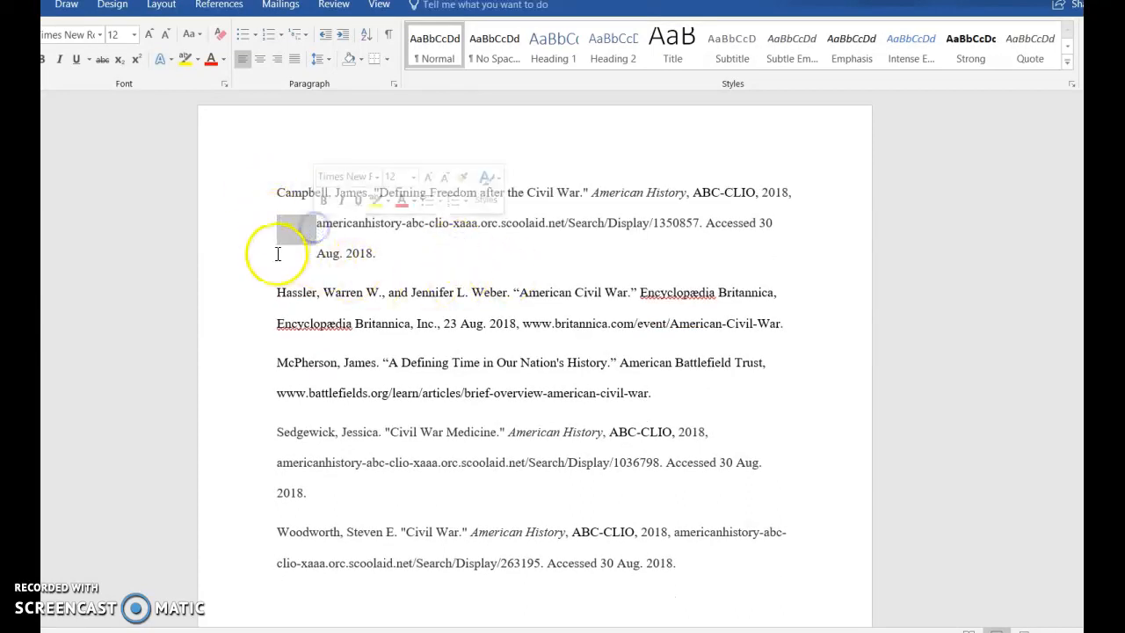
left_click(309, 255)
left_click(436, 264)
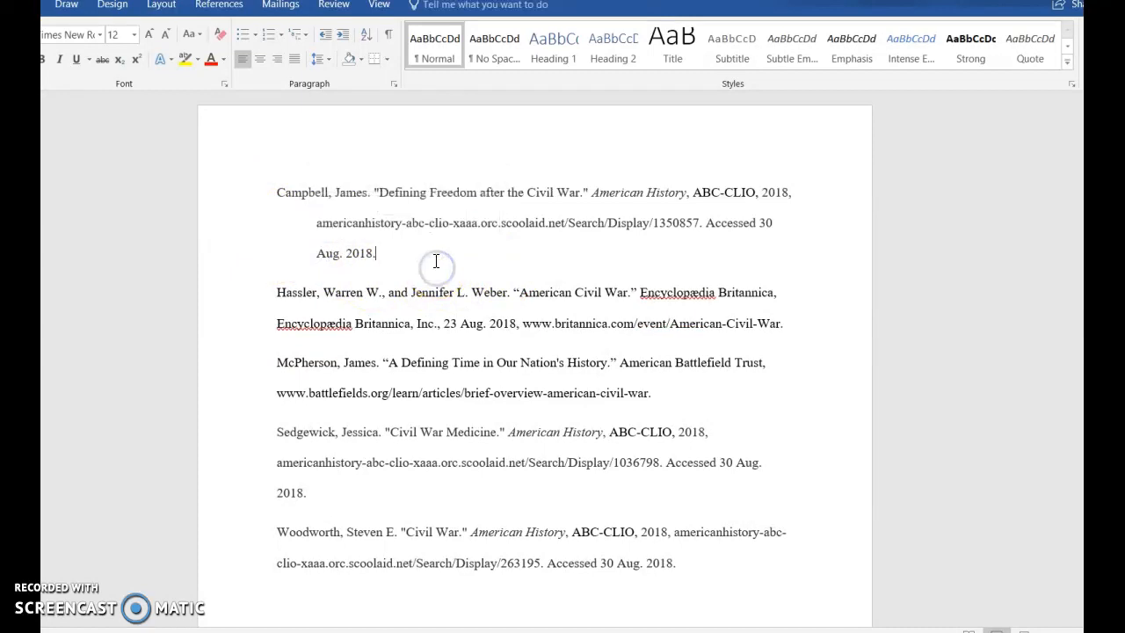
left_click(320, 226)
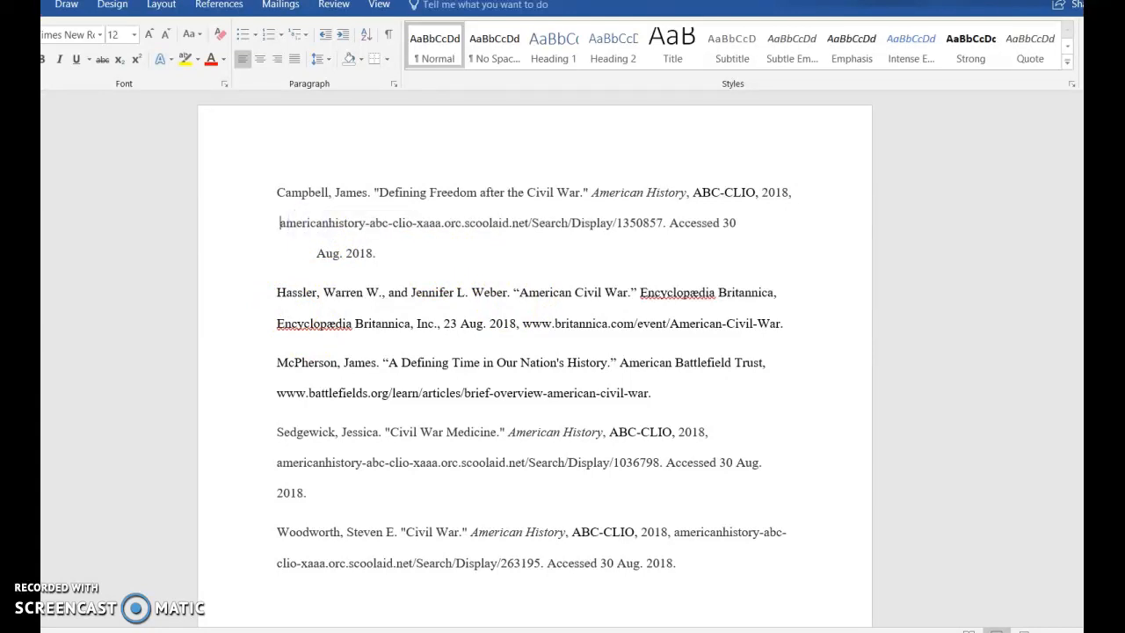
left_click(314, 253)
key("BackSpace")
Try indenting the second line of the "American Civil War" citation, and remove the indent from the paragraph
left_click(273, 322)
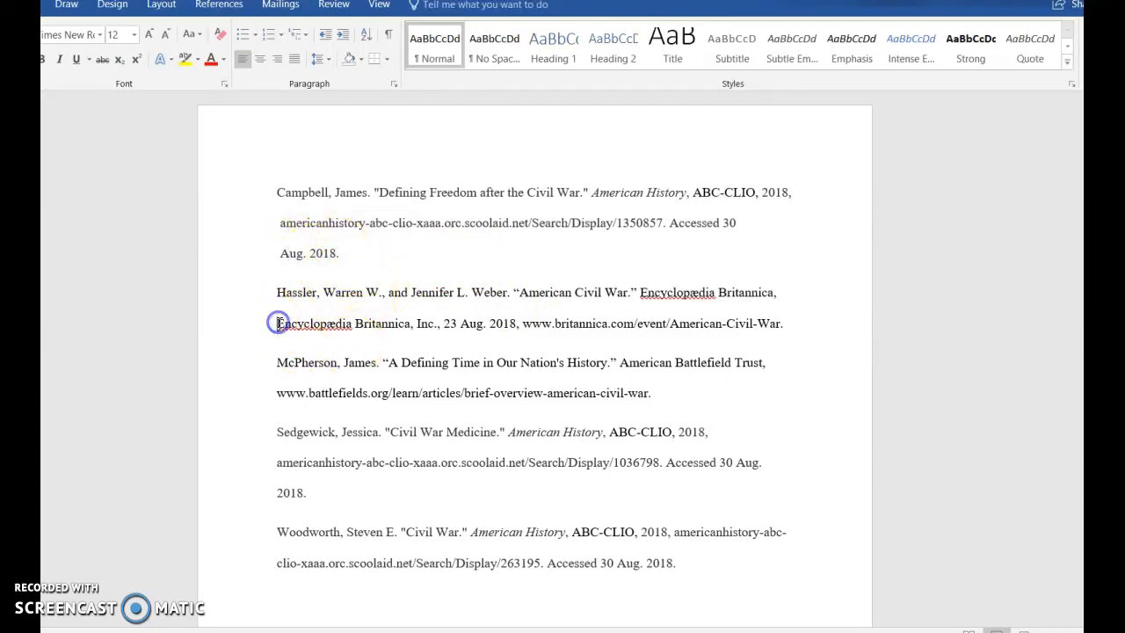
key("Tab")
left_click(313, 292)
left_click_drag(313, 292, 647, 364)
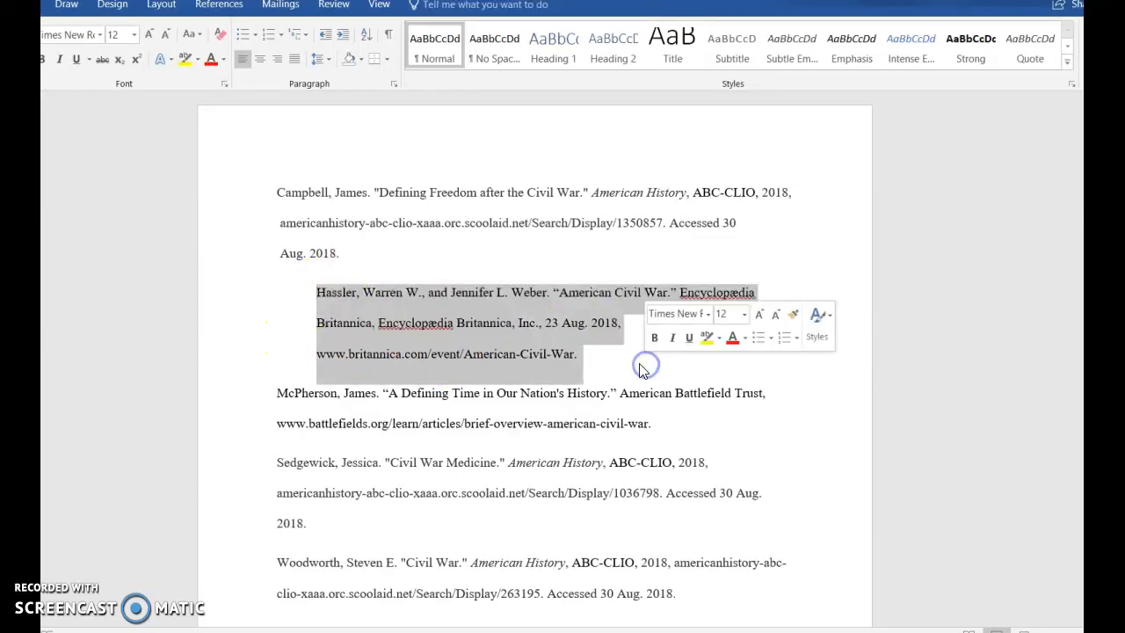
left_click(618, 369)
left_click(306, 296)
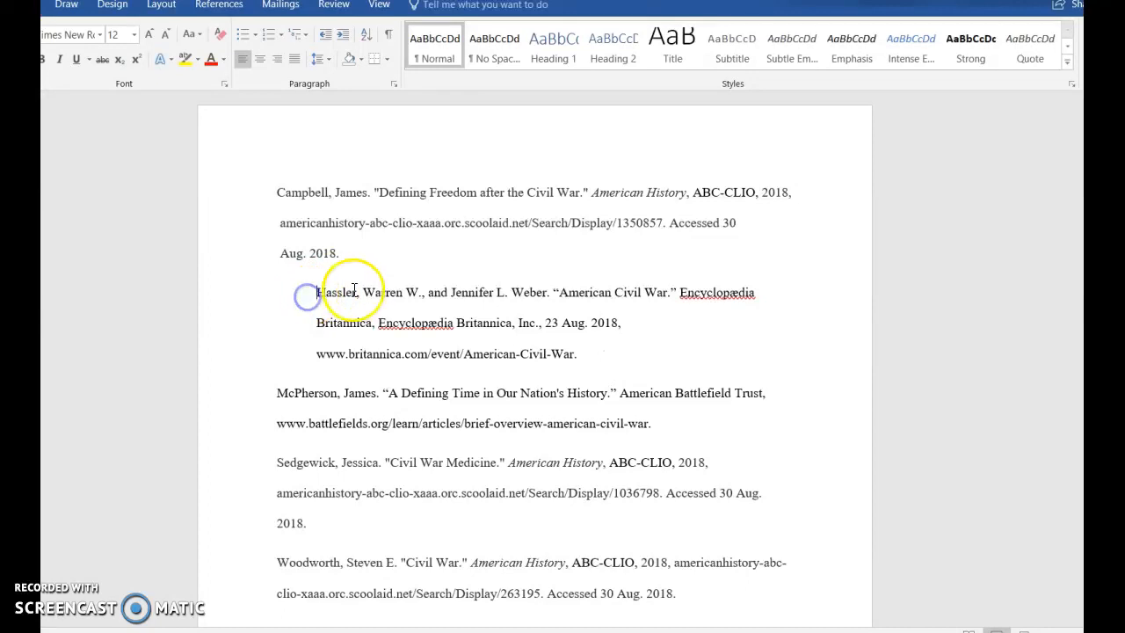
key("BackSpace")
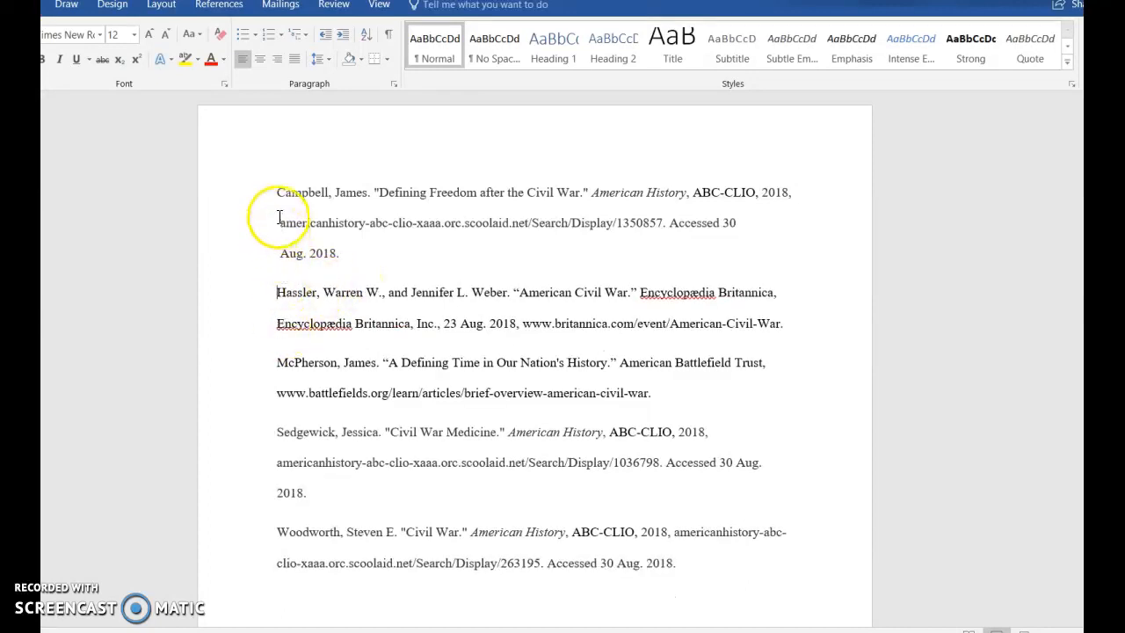
Indent the second and third lines of the "American Civil War" citation by one tab, leaving its first line at the margin
left_click_drag(272, 325, 676, 341)
left_click(728, 334)
left_click_drag(275, 323, 786, 322)
left_click(788, 325)
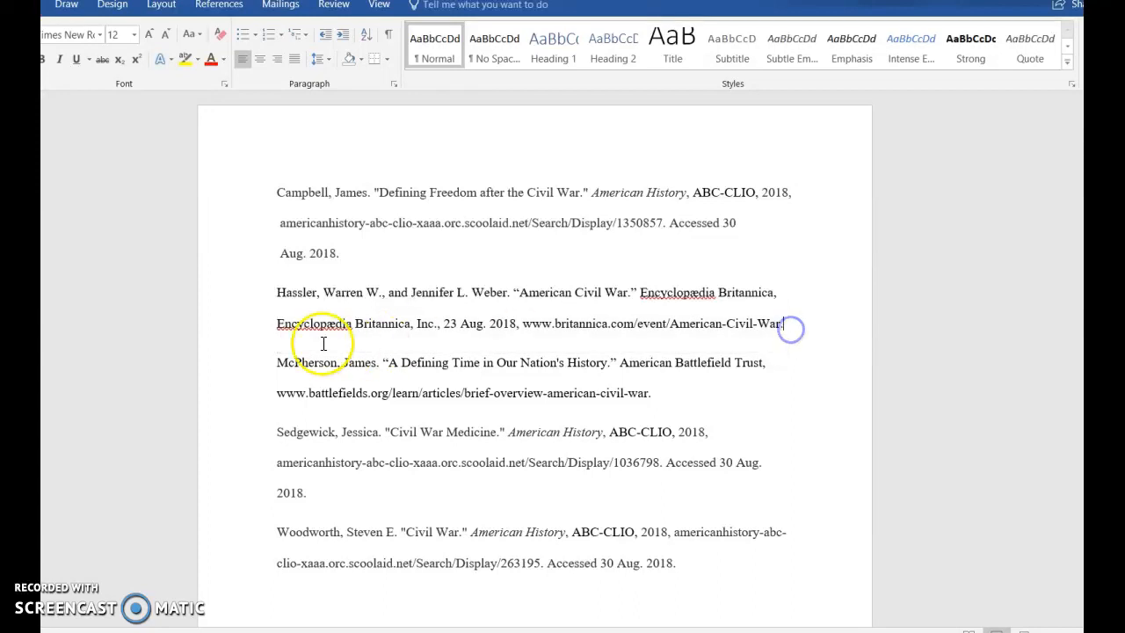
left_click(275, 324, "shift")
left_click(277, 326)
key("Tab")
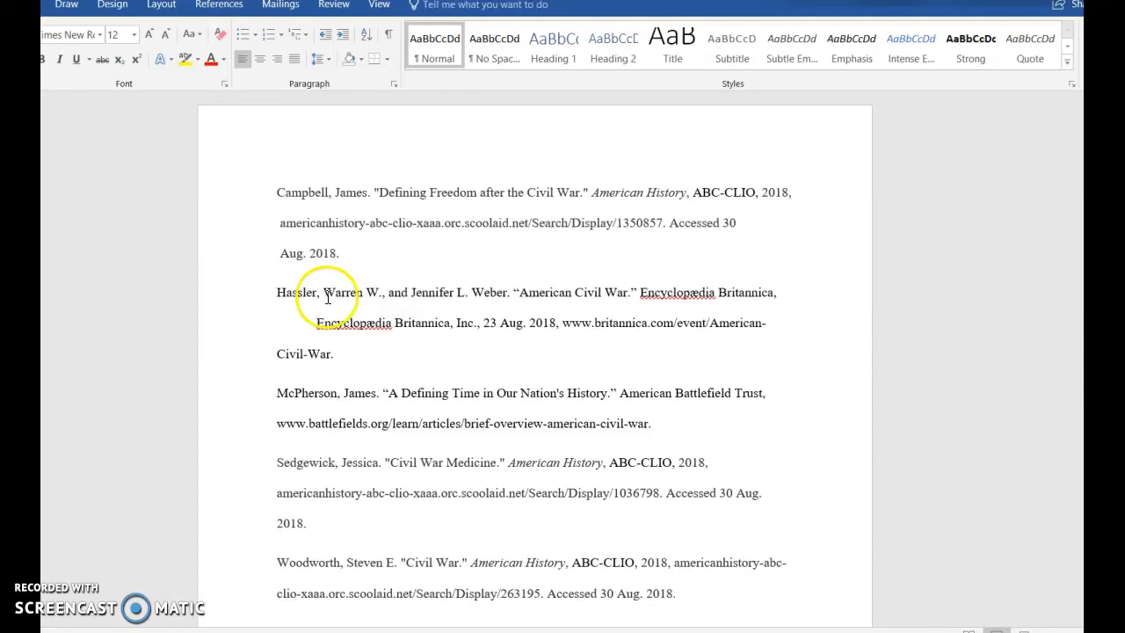
mouse_move(271, 356)
left_mouse_down()
mouse_move(372, 339)
mouse_move(368, 358)
mouse_move(275, 356)
left_mouse_up()
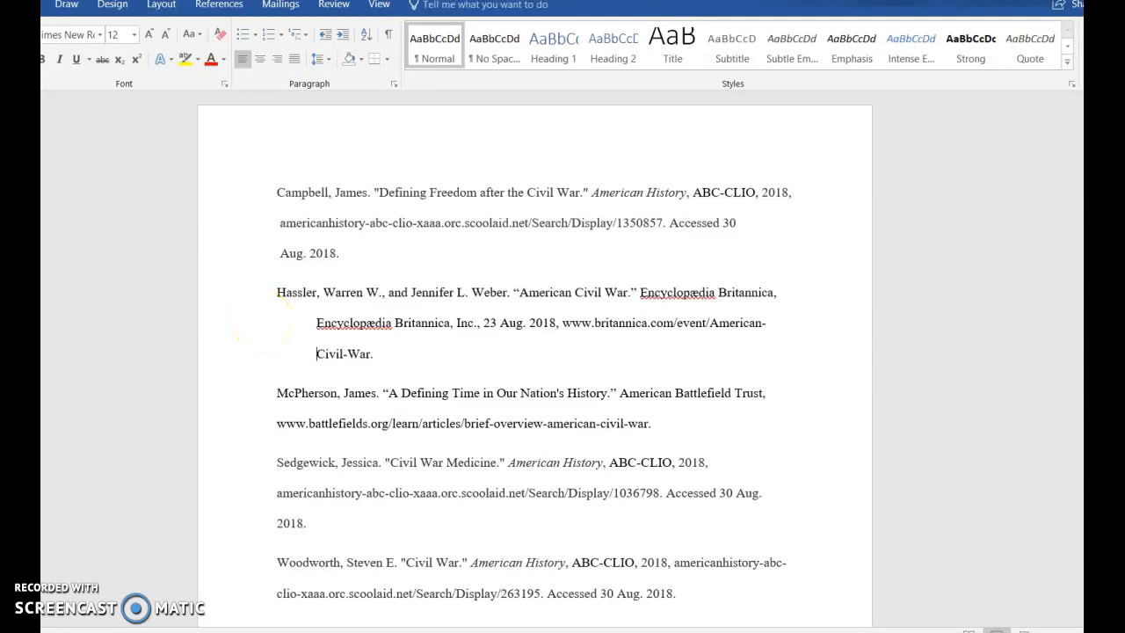
Indent the second and third lines of the "Defining Freedom after the Civil War" citation again, without an empty line between them
left_click(275, 223)
key("Return")
key("BackSpace")
key("Delete")
key("BackSpace")
left_click(282, 252)
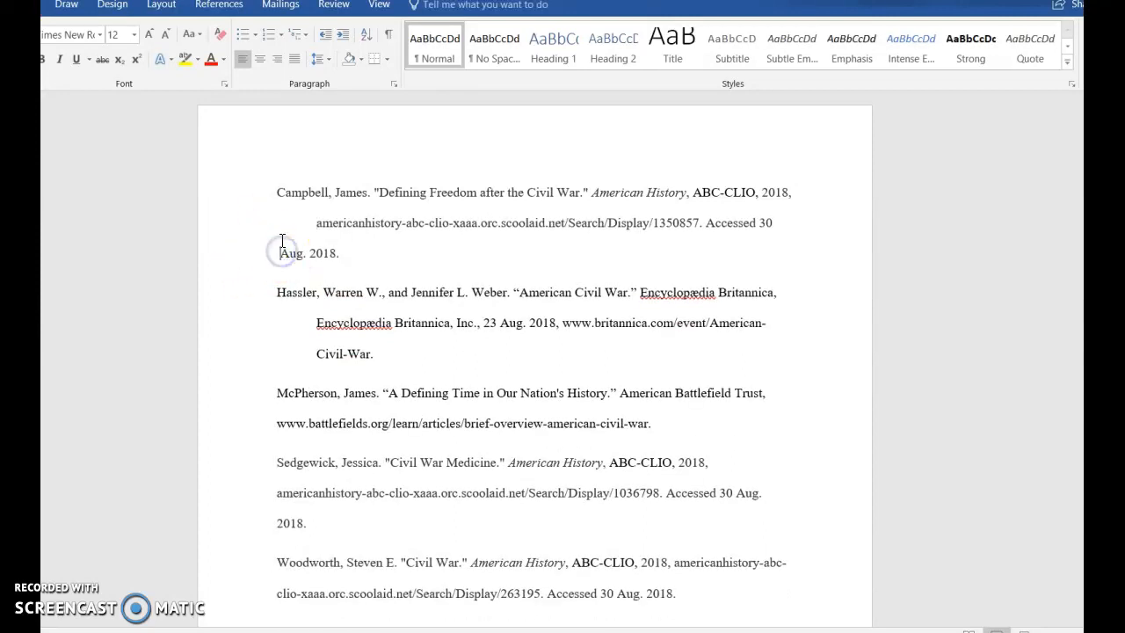
key("Return")
left_click(301, 257)
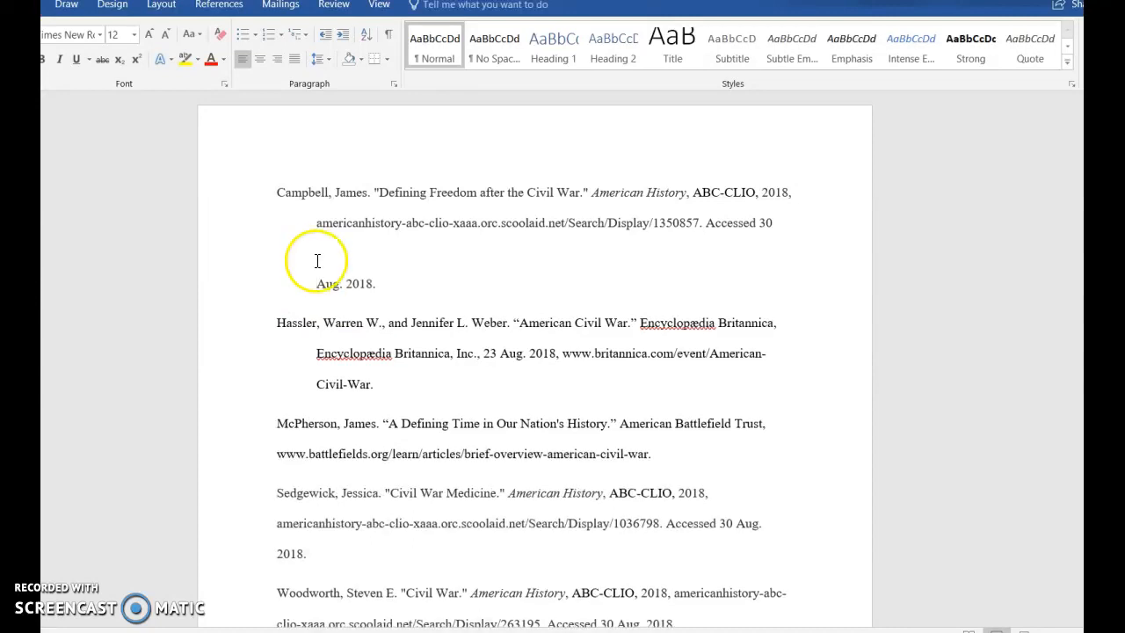
key("BackSpace")
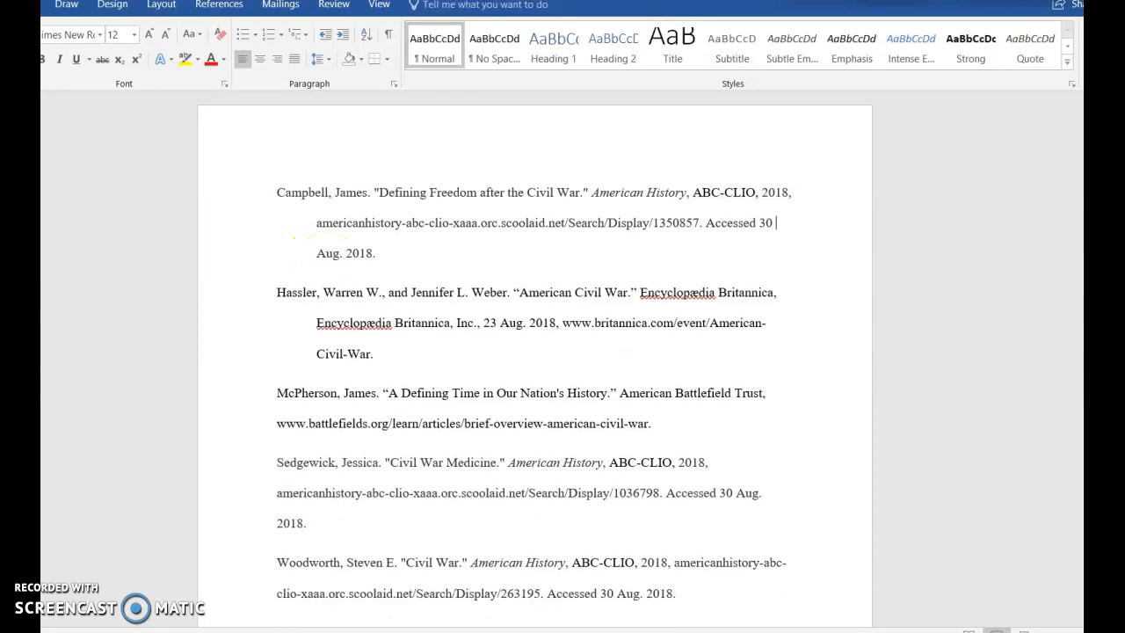
left_click(414, 264)
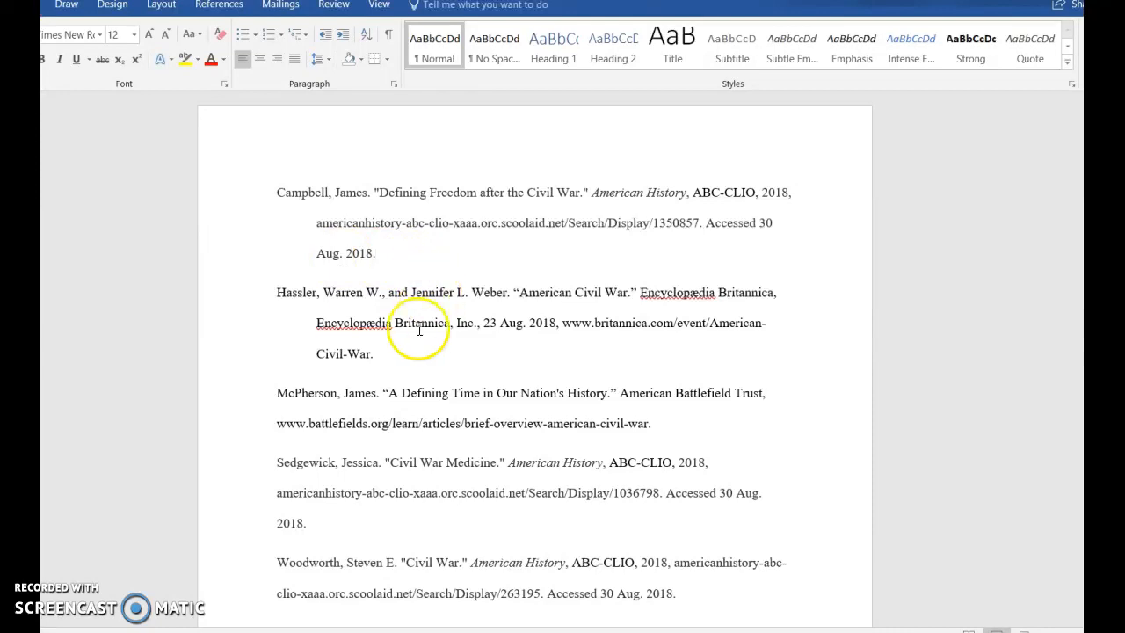
left_click(277, 192)
left_click_drag(278, 191, 372, 254)
left_click(376, 254)
left_click_drag(278, 297, 384, 359)
left_click(384, 360)
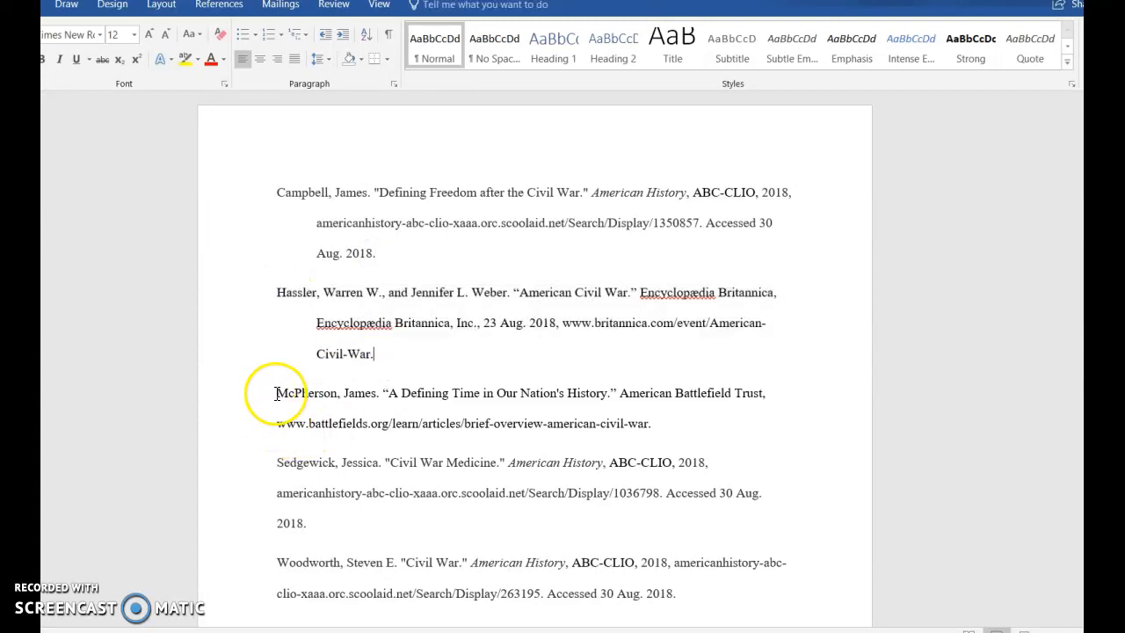
Indent the second line of the "A Defining Time in Our Nation's History" citation by one tab
left_click(277, 423)
left_click(335, 400)
left_click_drag(334, 400, 638, 423)
left_click(670, 435)
left_click(276, 424)
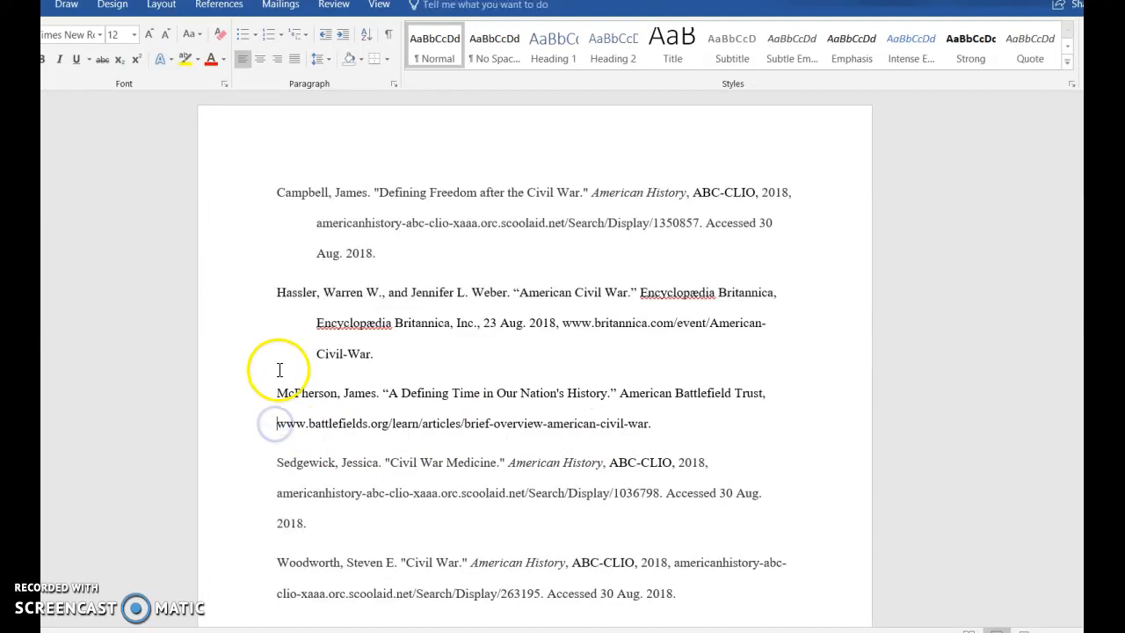
key("Tab")
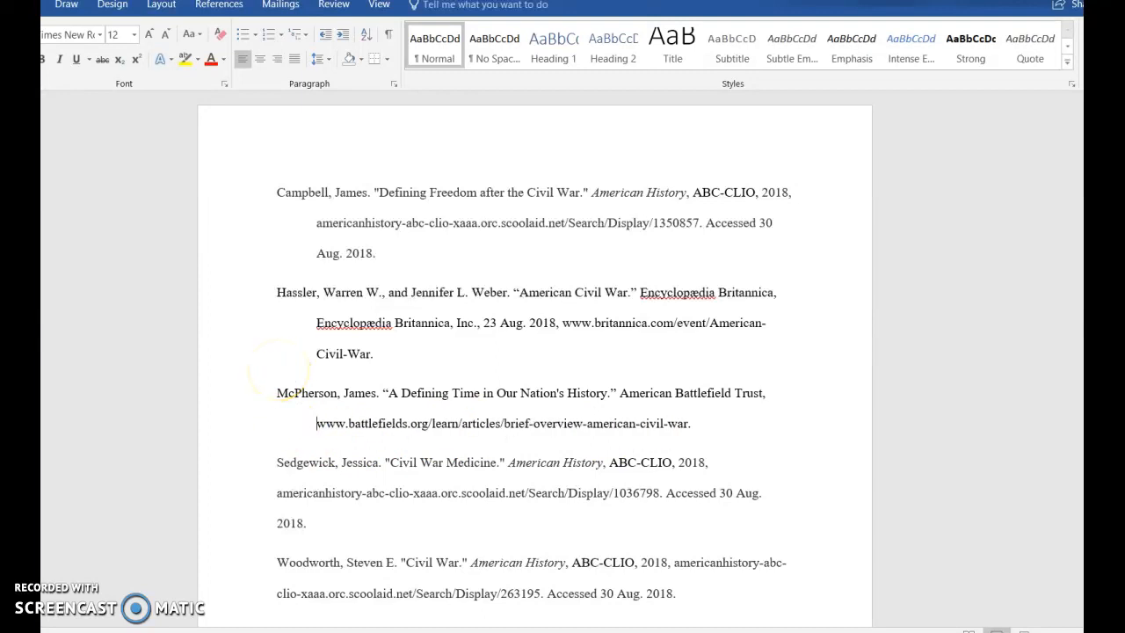
Indent the second and third lines of the "Civil War Medicine" citation by one tab
left_click(279, 463)
key("Tab")
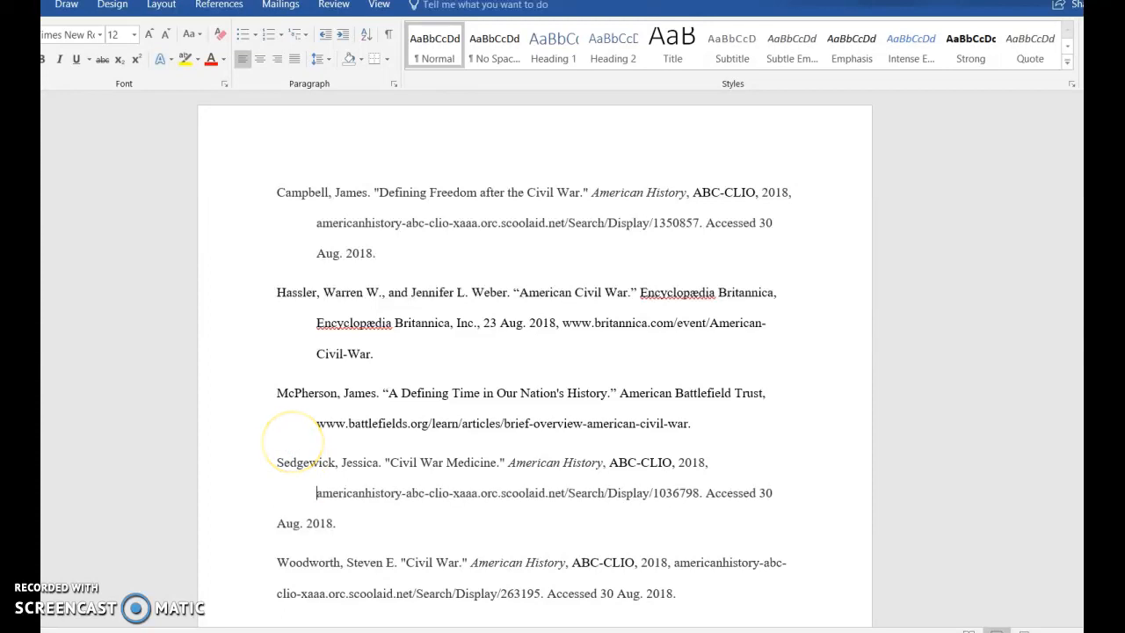
left_click(272, 524)
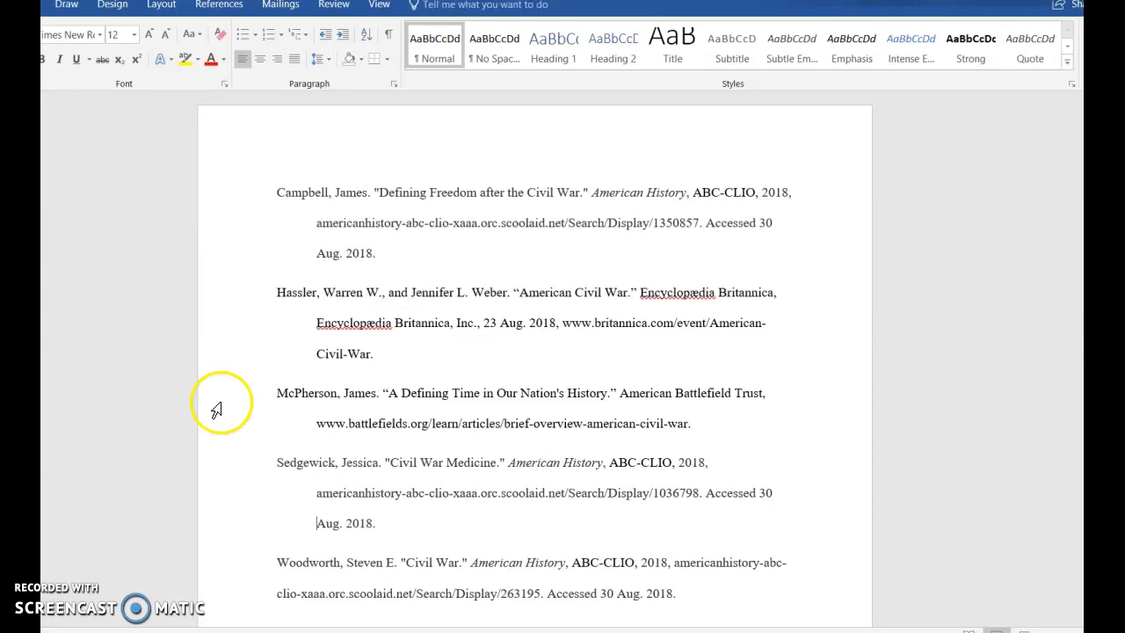
Break the last citation, "Civil War", after "americanhistory-abc-" and indent its second line by one tab, without an empty line between them
scroll(432, 504, "down", 3)
left_click(274, 476)
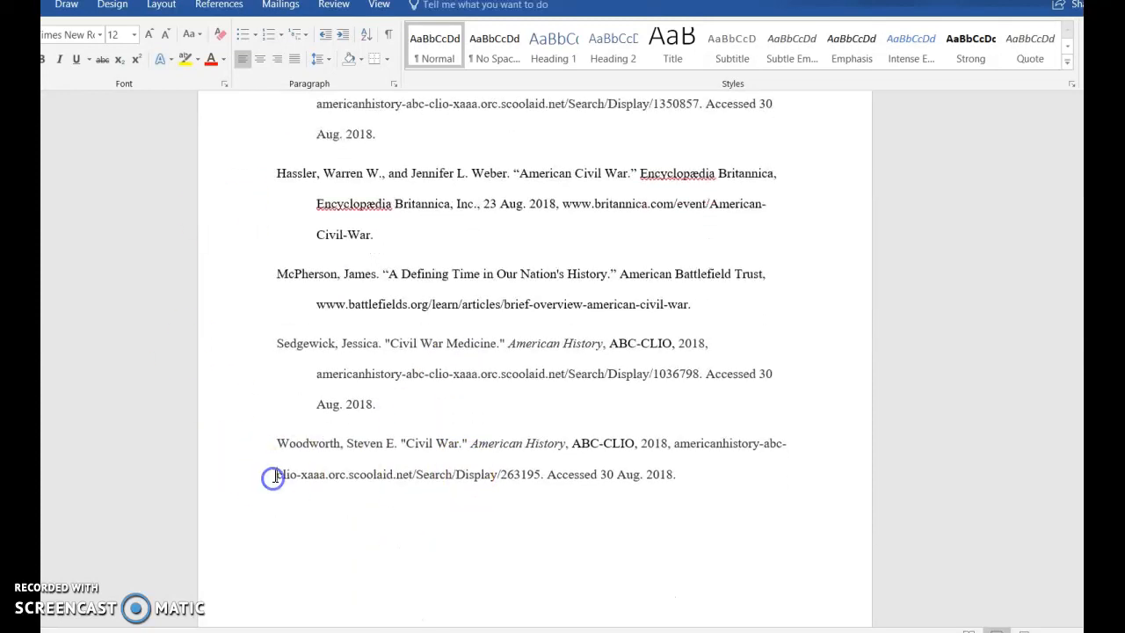
key("Return")
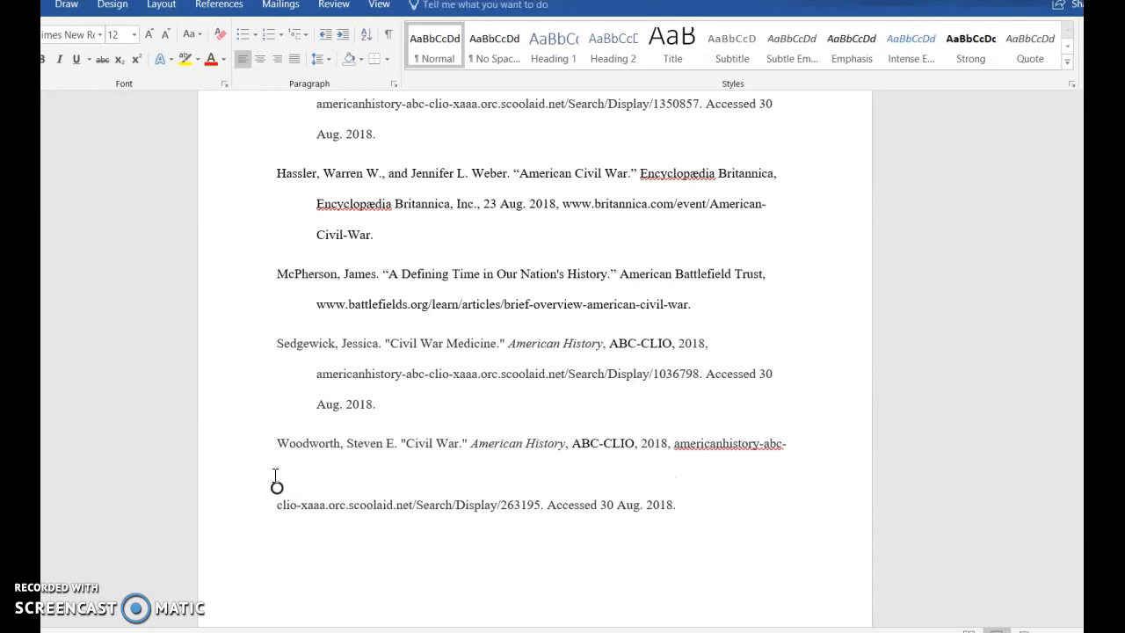
key("BackSpace")
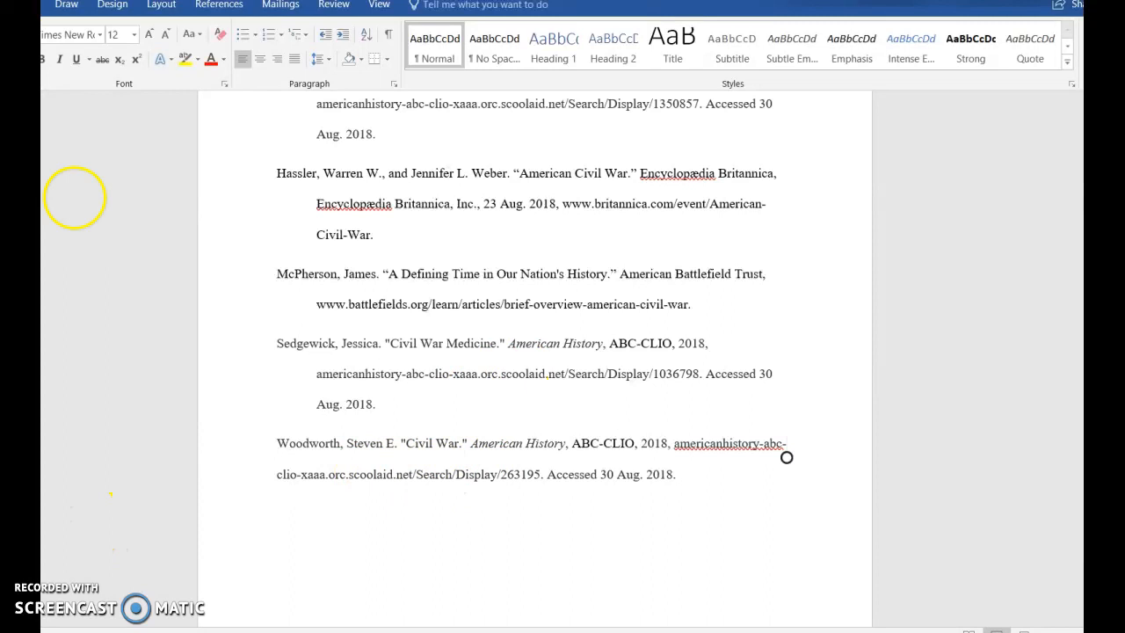
left_click(88, 392)
left_click(306, 457)
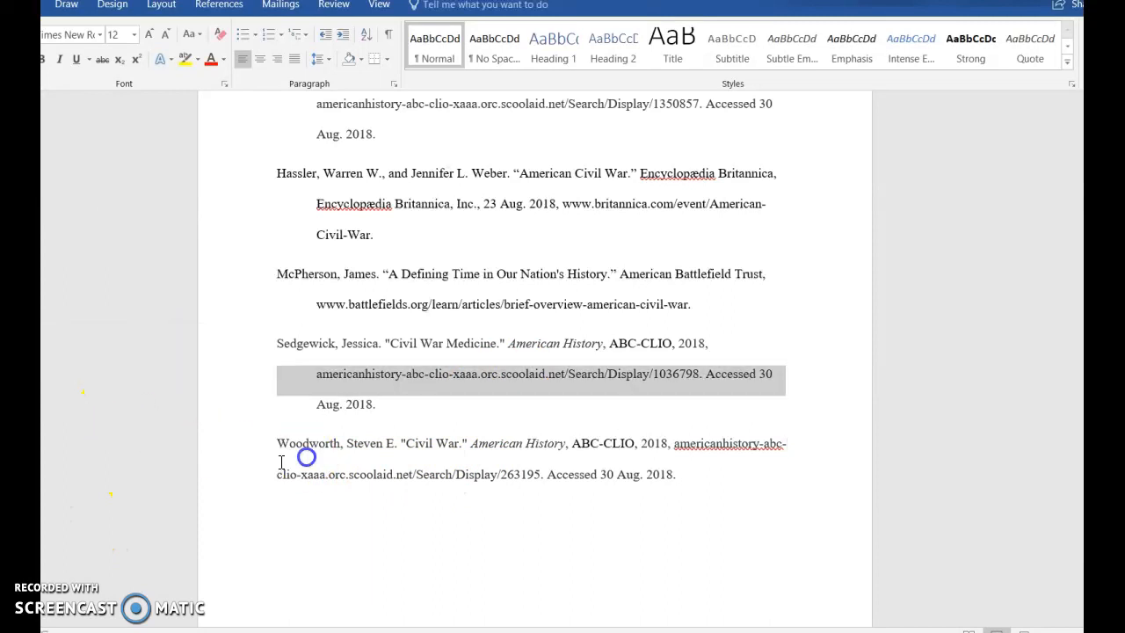
left_click(258, 472)
left_click(277, 477)
key("Return")
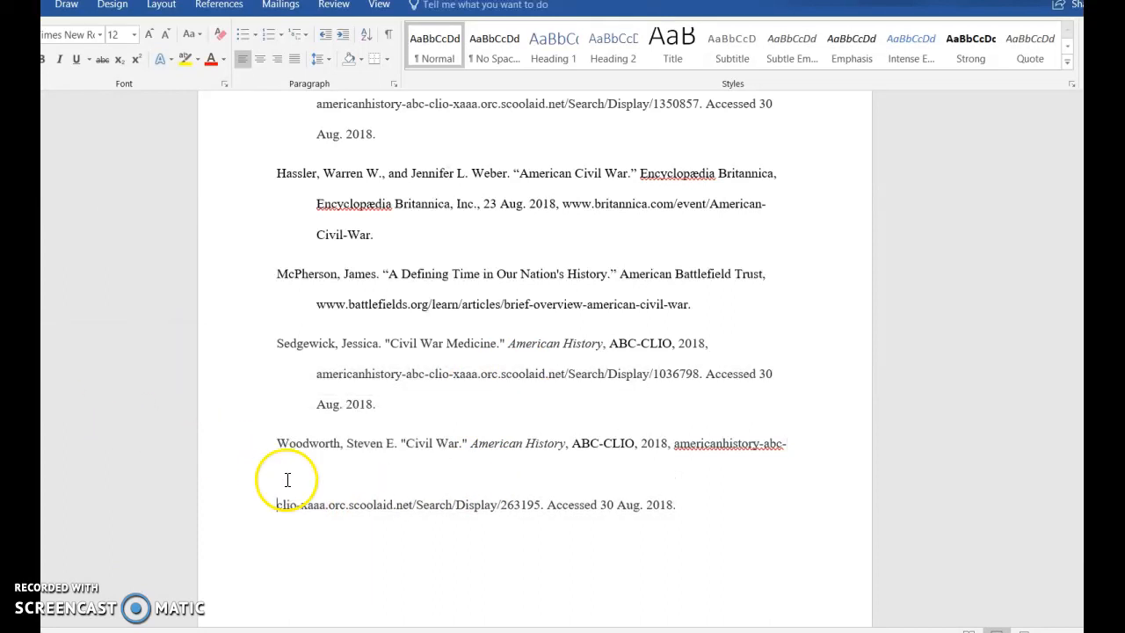
key("BackSpace")
key("BackSpace")
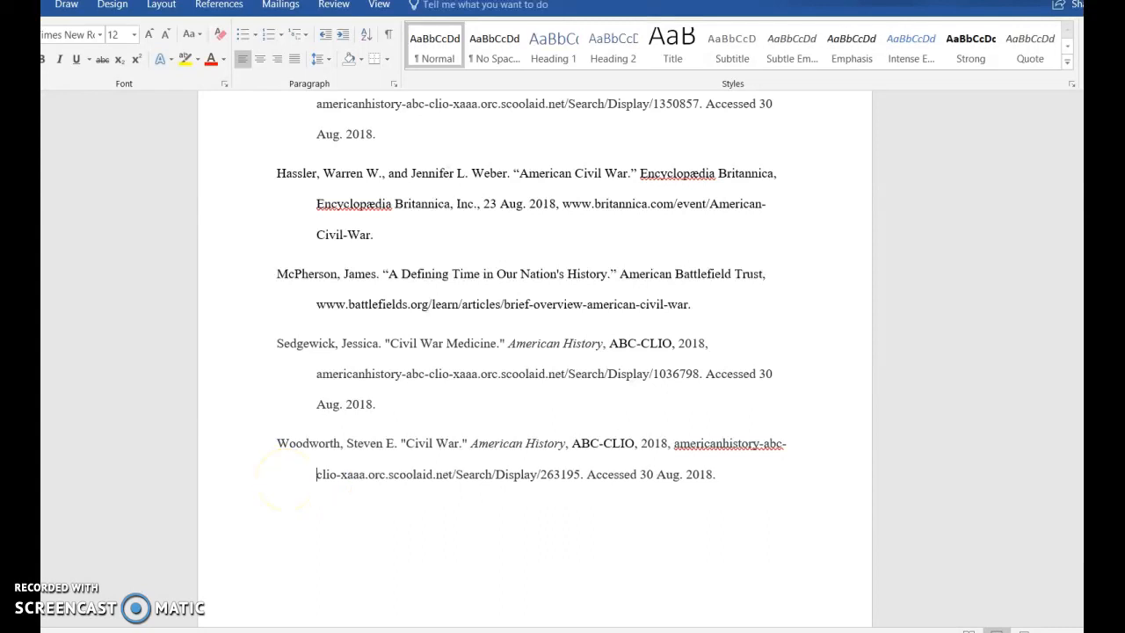
scroll(286, 475, "up", 2)
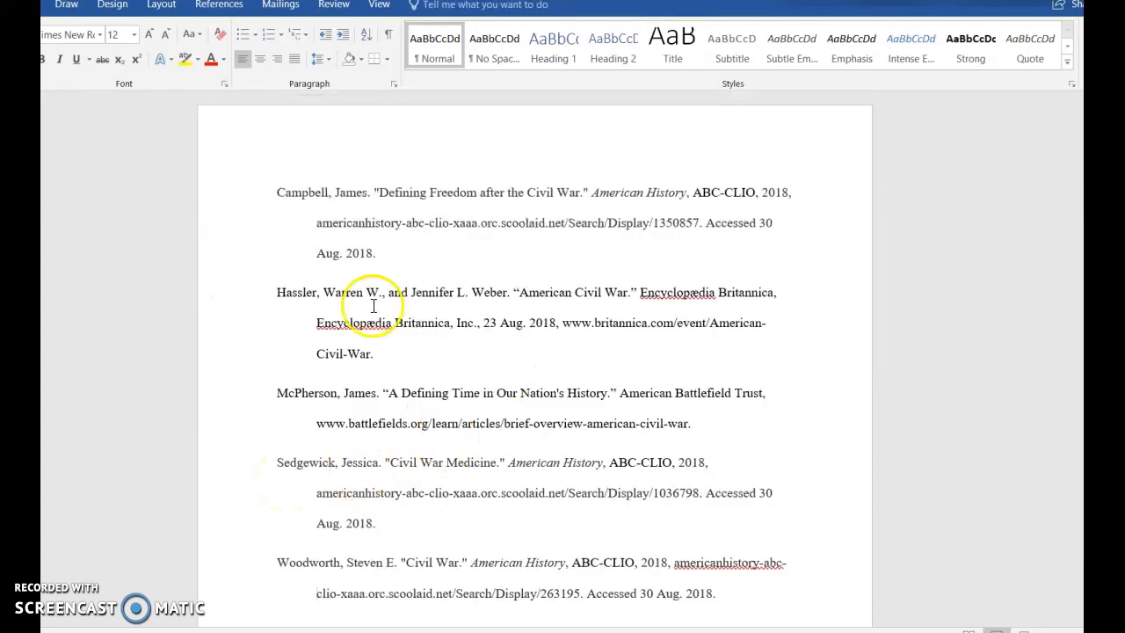
left_click_drag(378, 524, 753, 530)
left_click(385, 525)
scroll(471, 527, "down", 1)
left_click(754, 541)
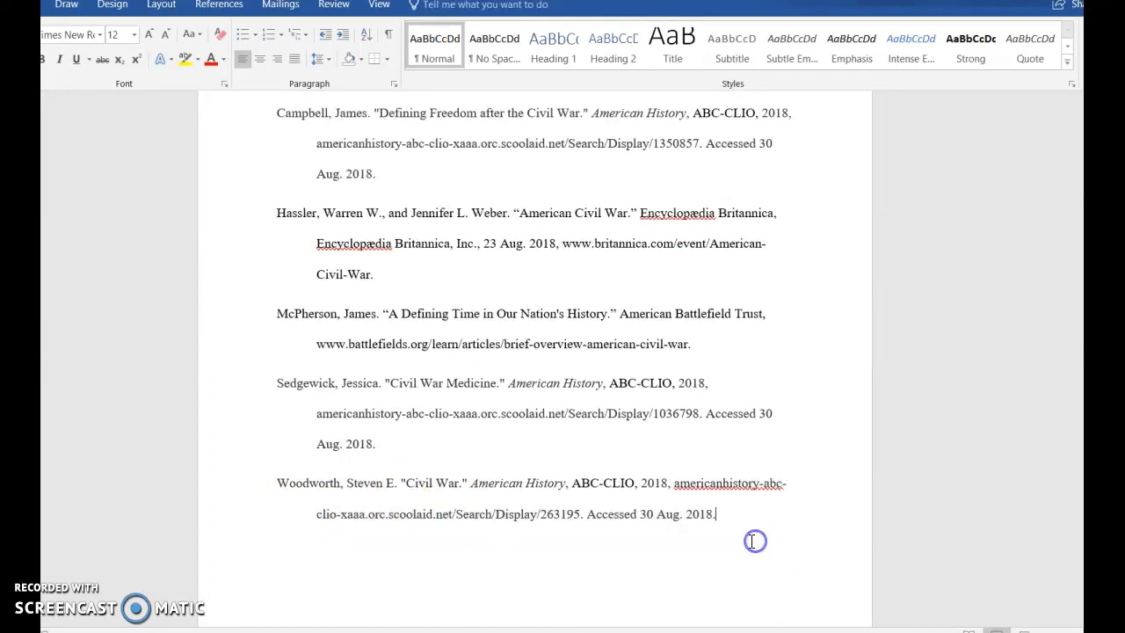
Add a centered title "Works Cited" on a new line above the first citation
scroll(747, 537, "up", 1)
left_click(271, 191)
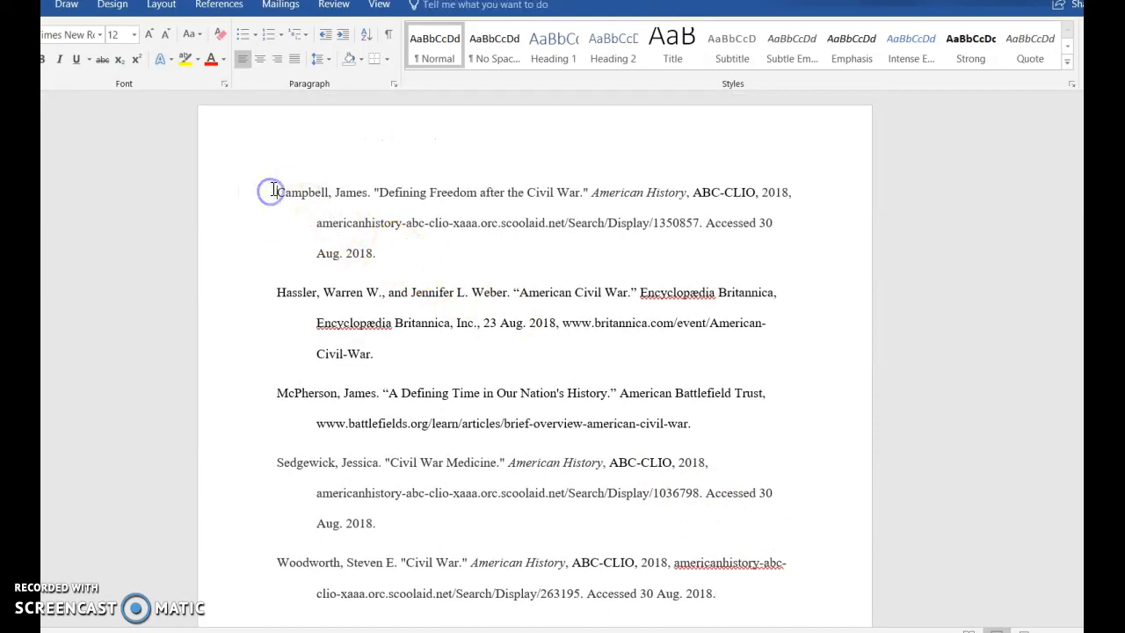
key("Return")
left_click(297, 179)
left_click(277, 58)
left_click(261, 63)
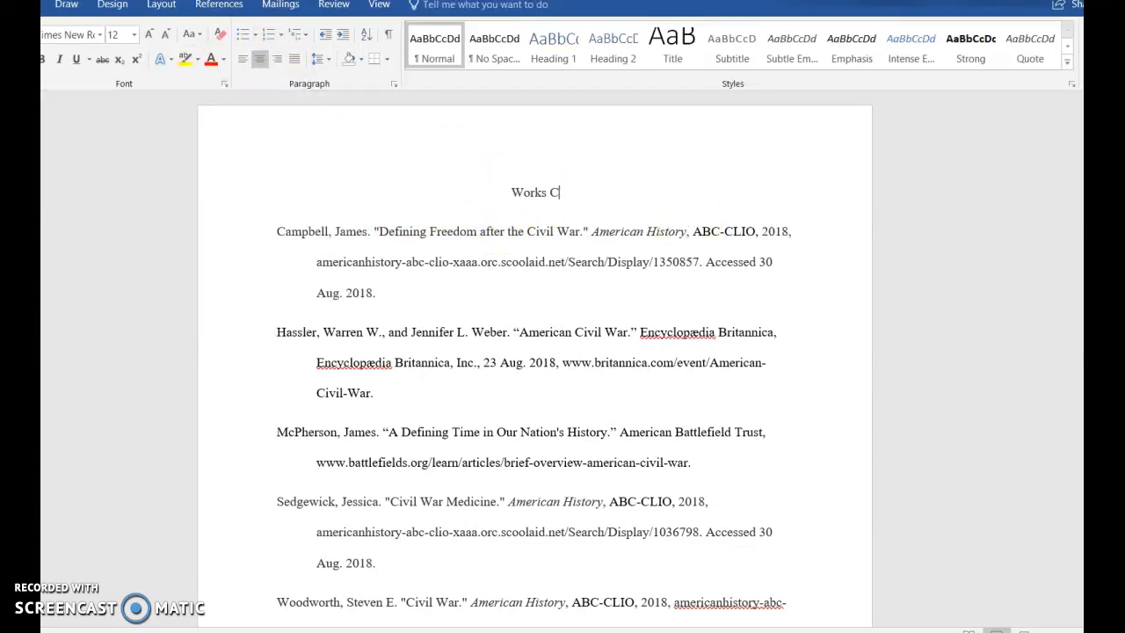
Review the "Works Cited" title and the formatted citations below it through the end of the list
left_click(512, 194)
left_click(555, 191)
left_click(534, 200)
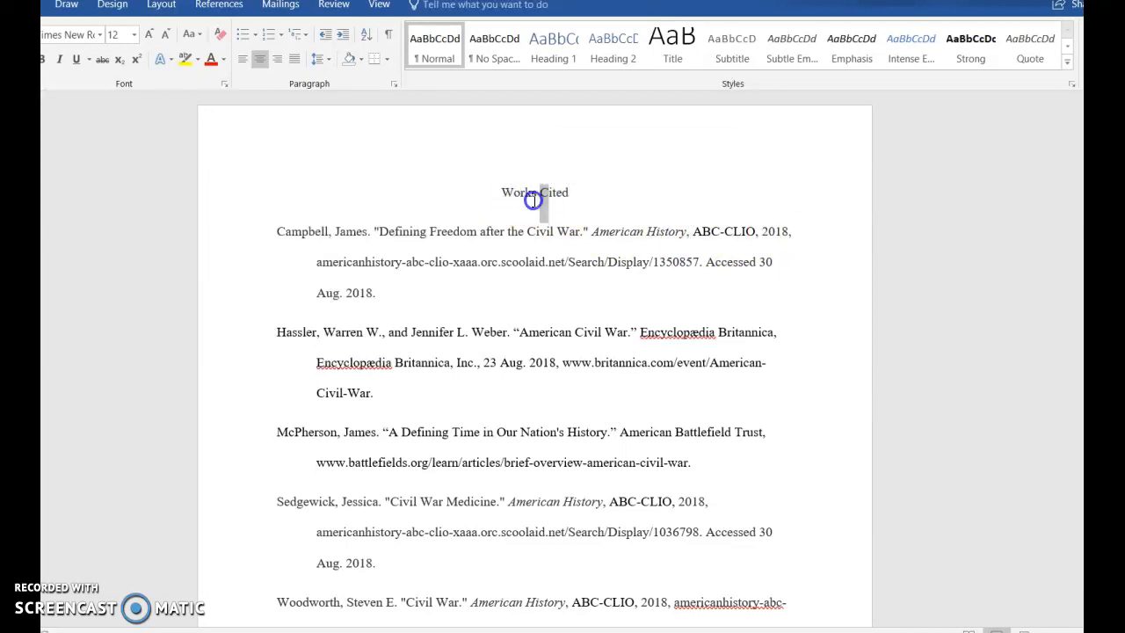
left_click(593, 197)
left_click(607, 200)
left_click(608, 184)
scroll(613, 211, "down", 3)
scroll(613, 216, "up", 1)
scroll(611, 211, "up", 2)
scroll(580, 189, "down", 2)
scroll(566, 187, "up", 1)
scroll(566, 187, "up", 1)
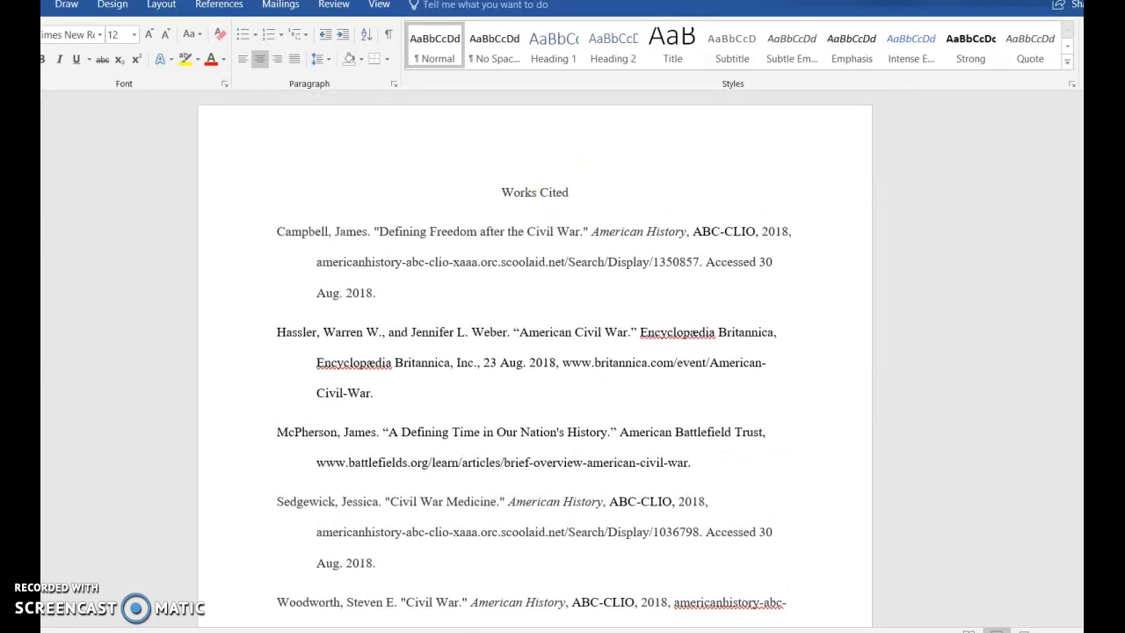